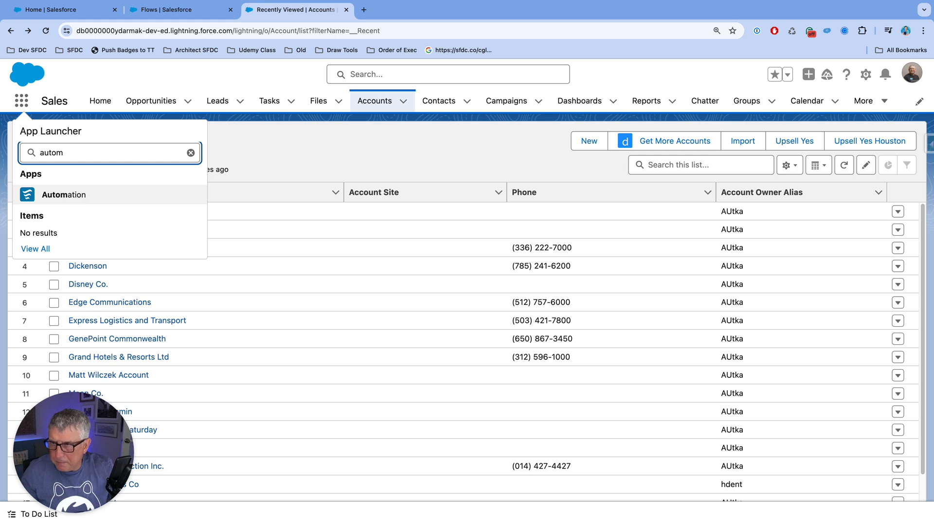
Step: Open the Automation app's All Flows list and adjust the widths of the Last Modified Date and Subcategory columns
{"action": "left_click", "coordinate": [65, 197]}
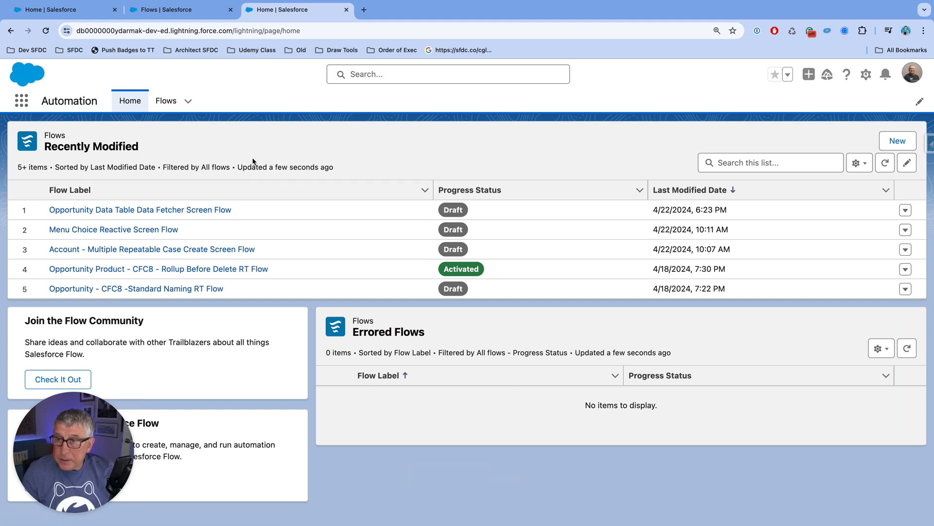
{"action": "left_click", "coordinate": [174, 102]}
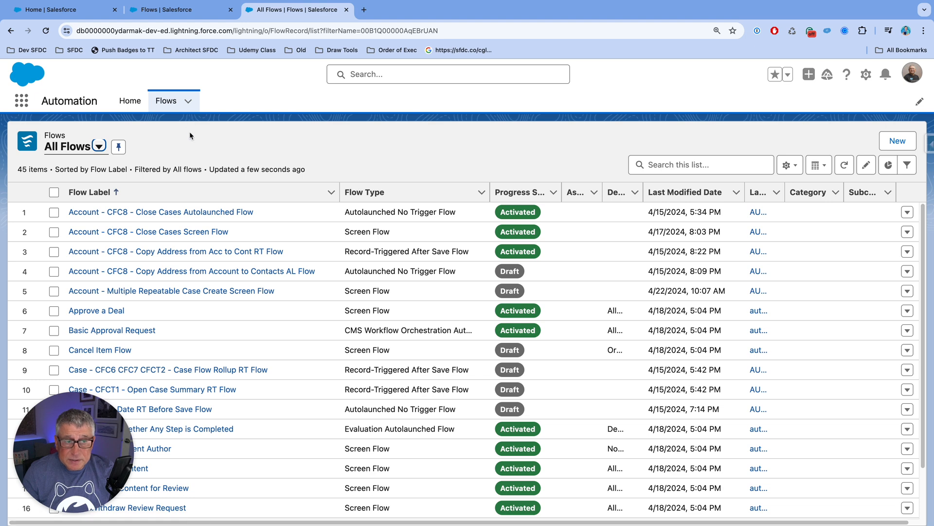
{"action": "left_click_drag", "start_coordinate": [744, 193], "coordinate": [740, 194]}
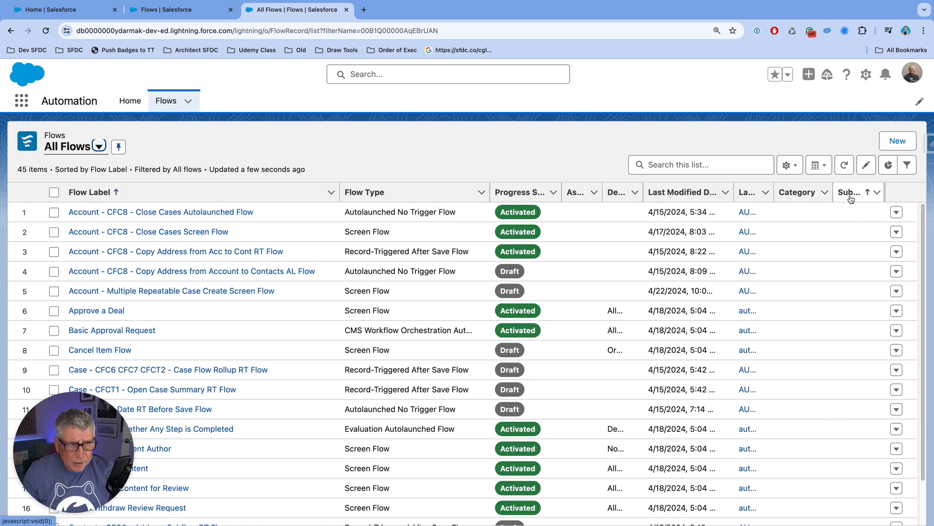
{"action": "left_click_drag", "start_coordinate": [887, 194], "coordinate": [891, 196]}
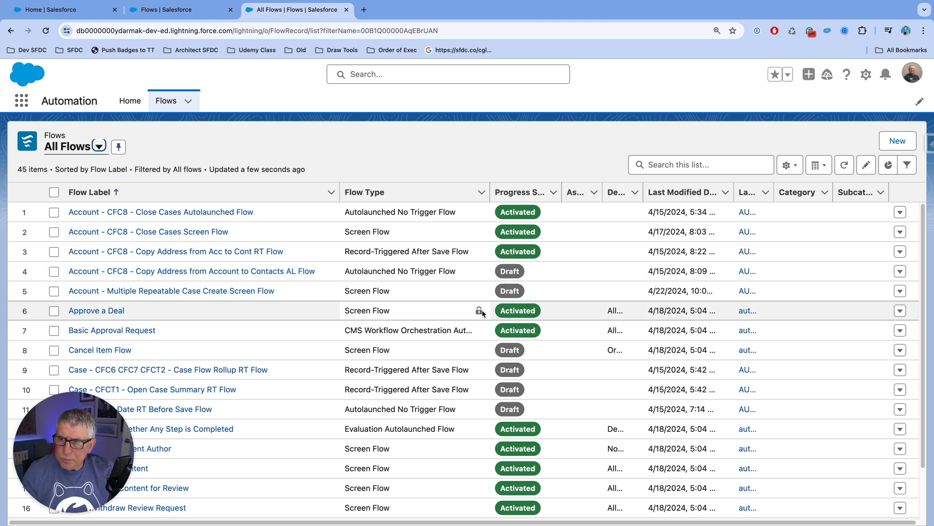
Step: View the details of the Account - CFC8 - Close Cases Autolaunched Flow record and return to the Automation home page
{"action": "left_click", "coordinate": [197, 214]}
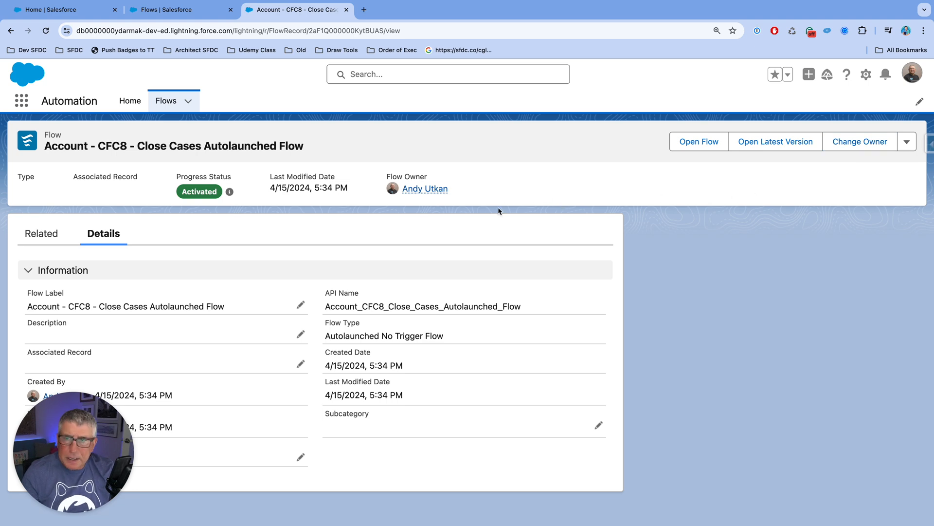
{"action": "left_click", "coordinate": [10, 31]}
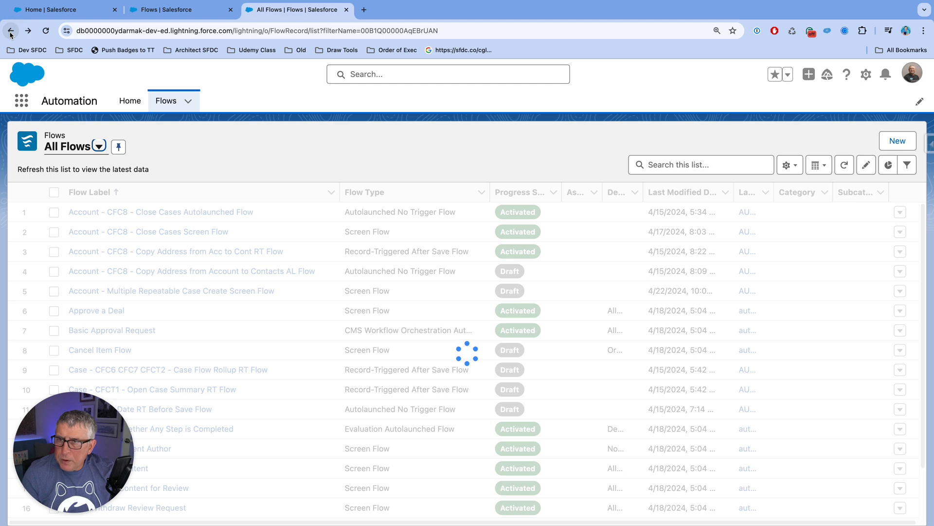
{"action": "left_click", "coordinate": [135, 105]}
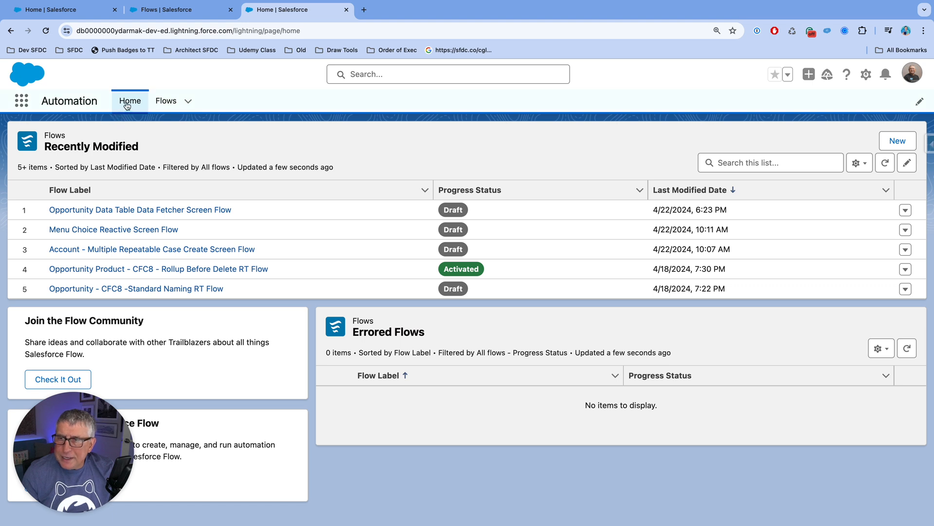
Step: Open Process Automation Settings in Setup and review the options down to Enable the Automation Lightning App
{"action": "left_click", "coordinate": [866, 75]}
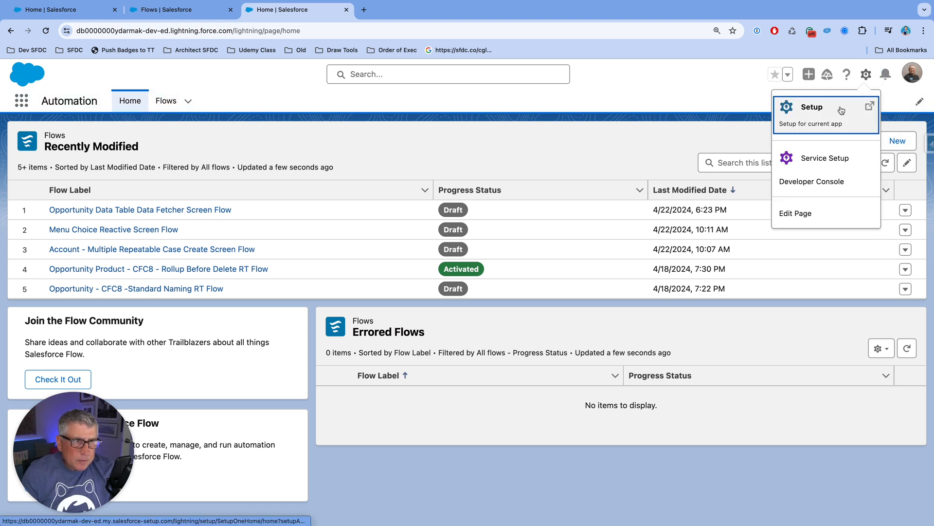
{"action": "left_click", "coordinate": [839, 108]}
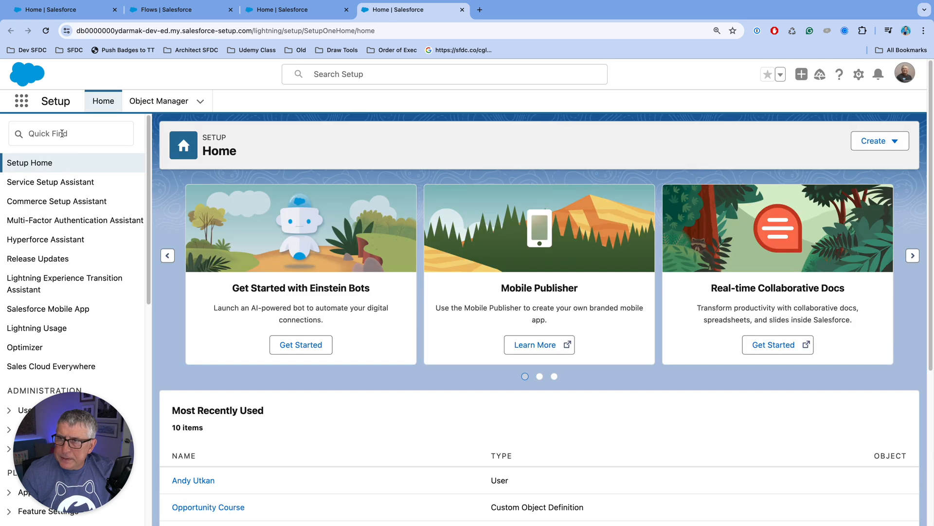
{"action": "left_click", "coordinate": [63, 134]}
{"action": "type", "text": "Proces"}
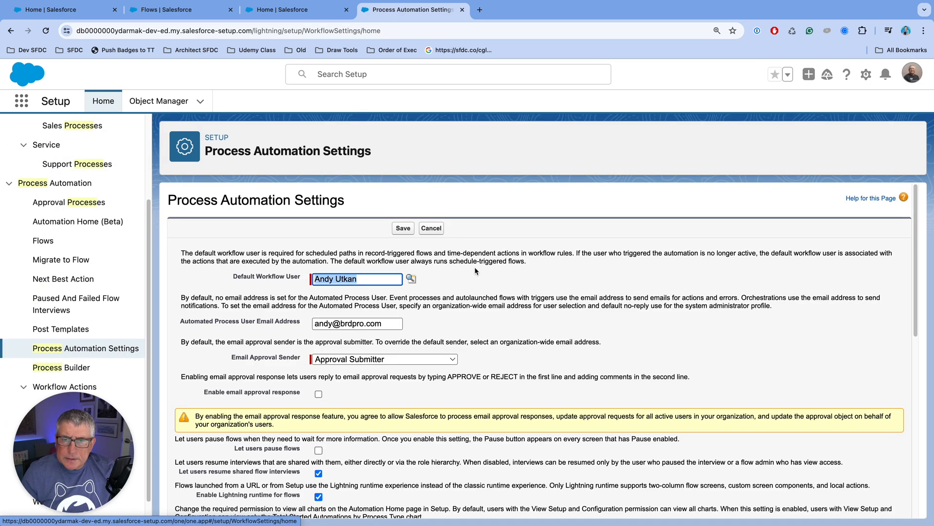
{"action": "scroll", "coordinate": [473, 269], "scroll_direction": "down", "scroll_amount": 10}
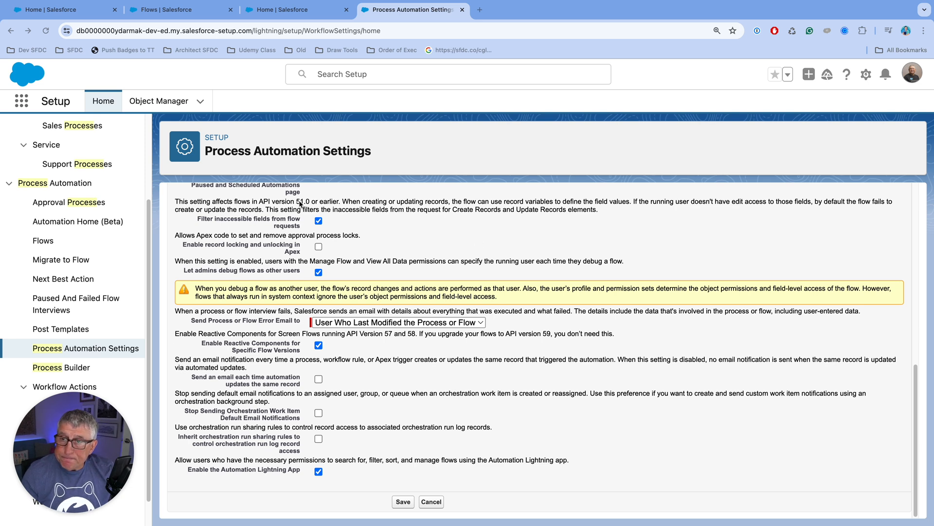
Step: Search Setup for "flow" and open the Flows page under Process Automation
{"action": "scroll", "coordinate": [124, 188], "scroll_direction": "up", "scroll_amount": 3}
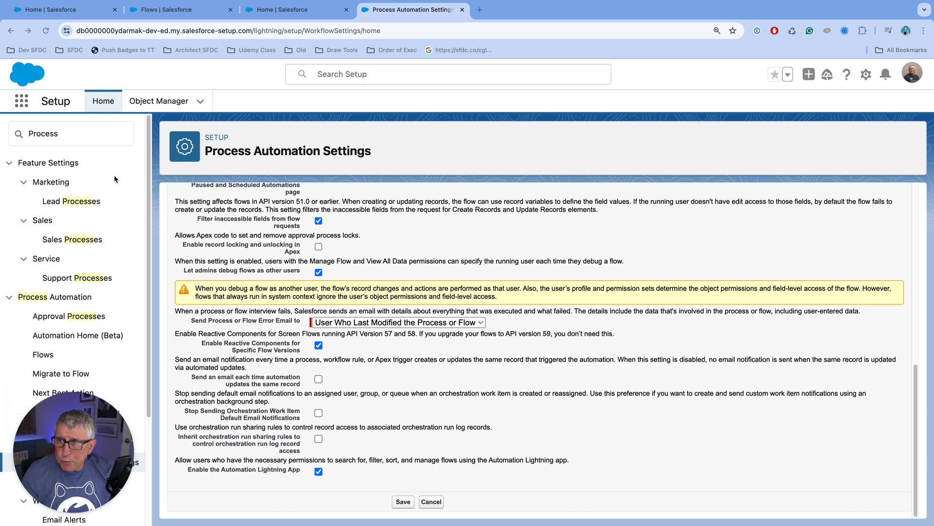
{"action": "double_click", "coordinate": [66, 135]}
{"action": "type", "text": "flow"}
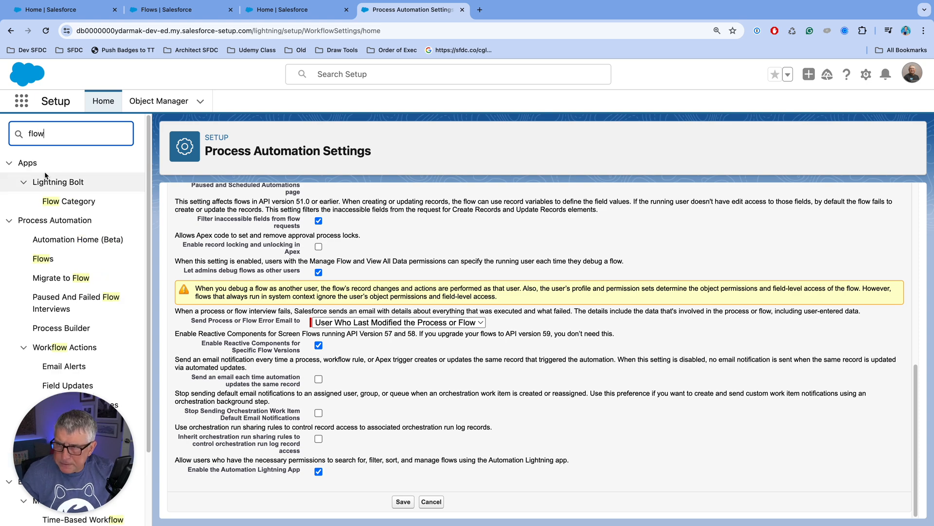
{"action": "left_click", "coordinate": [44, 262]}
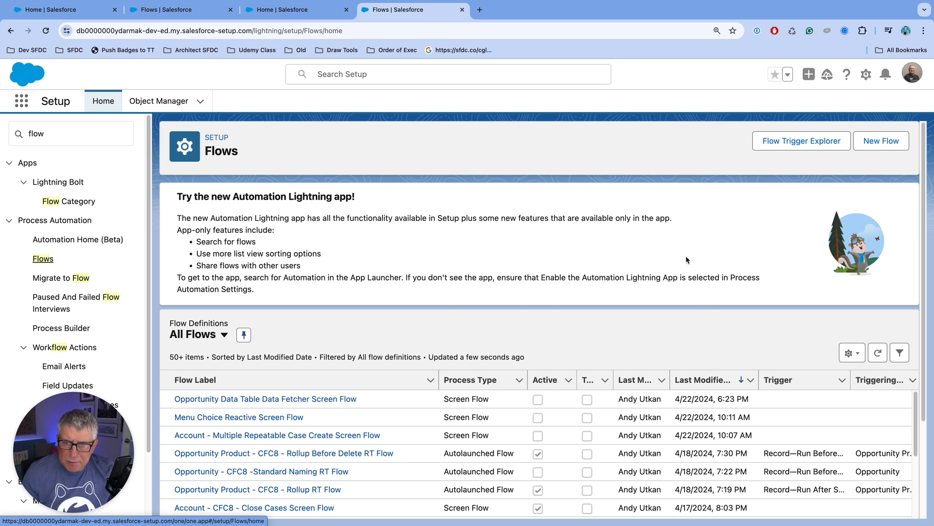
Step: Create a record-triggered flow from scratch on the Opportunity object, triggered when a record is created
{"action": "left_click", "coordinate": [895, 146]}
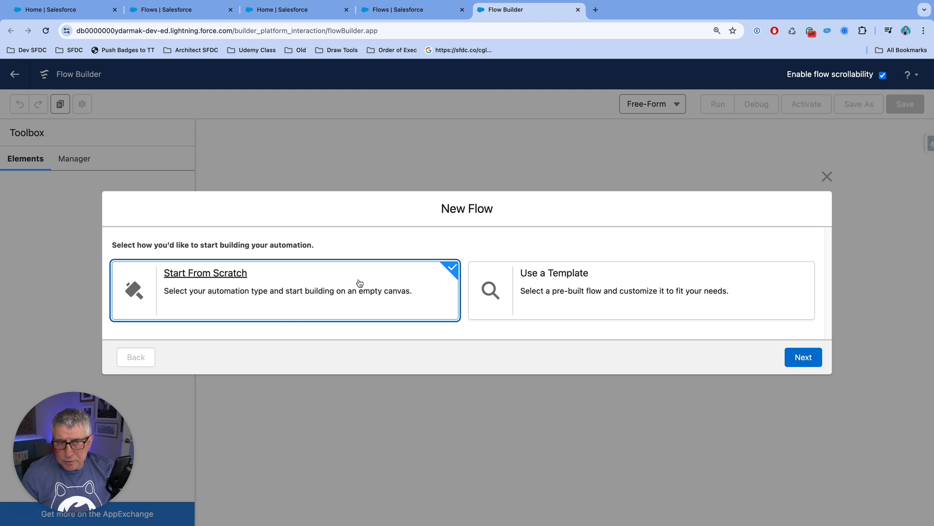
{"action": "left_click", "coordinate": [803, 356]}
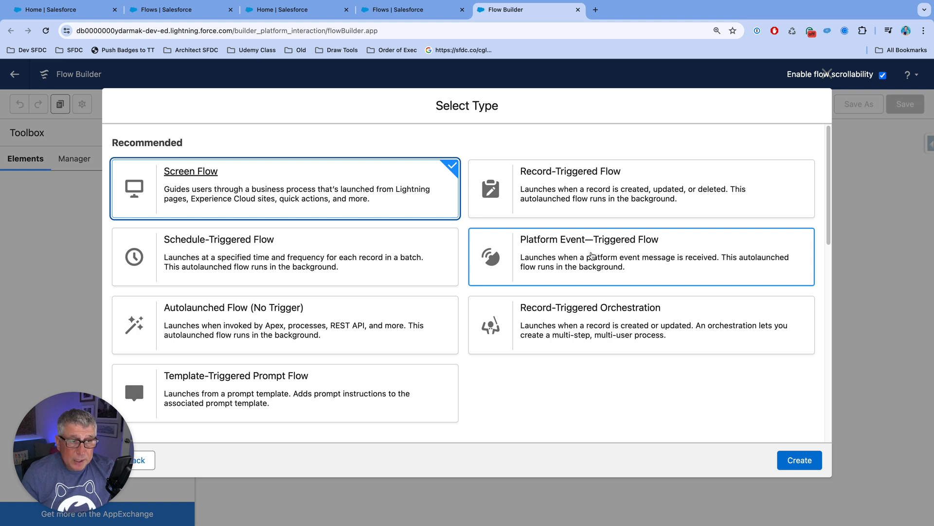
{"action": "scroll", "coordinate": [590, 256], "scroll_direction": "down", "scroll_amount": 4}
{"action": "scroll", "coordinate": [588, 257], "scroll_direction": "down", "scroll_amount": 5}
{"action": "scroll", "coordinate": [590, 257], "scroll_direction": "down", "scroll_amount": 3}
{"action": "scroll", "coordinate": [590, 257], "scroll_direction": "up", "scroll_amount": 9}
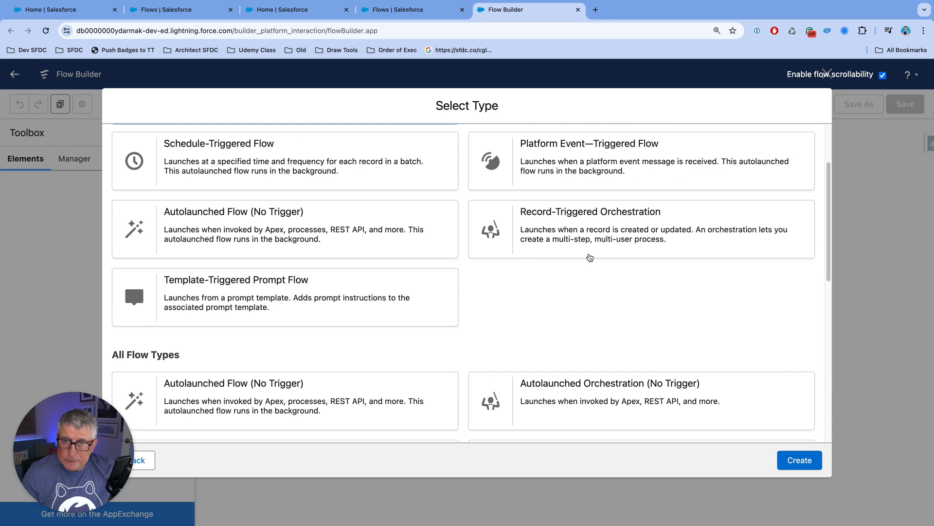
{"action": "scroll", "coordinate": [589, 257], "scroll_direction": "up", "scroll_amount": 2}
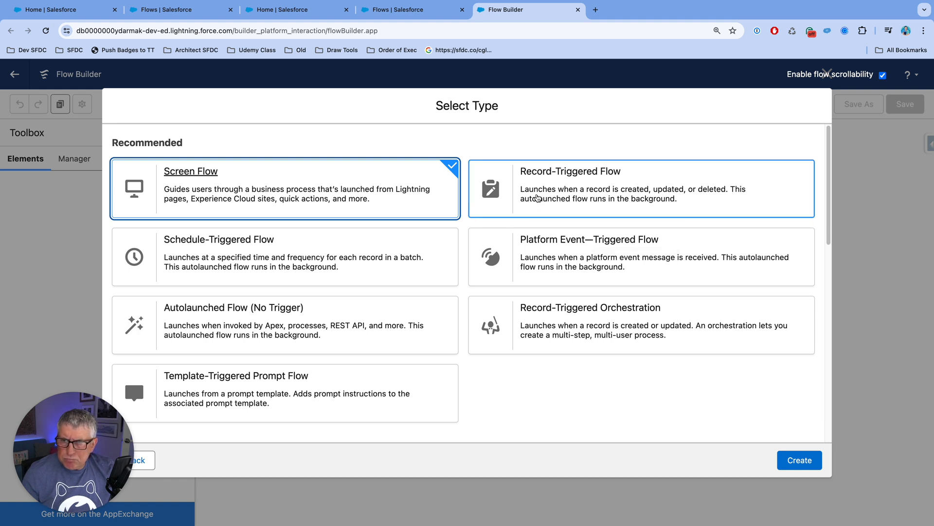
{"action": "left_click", "coordinate": [537, 197]}
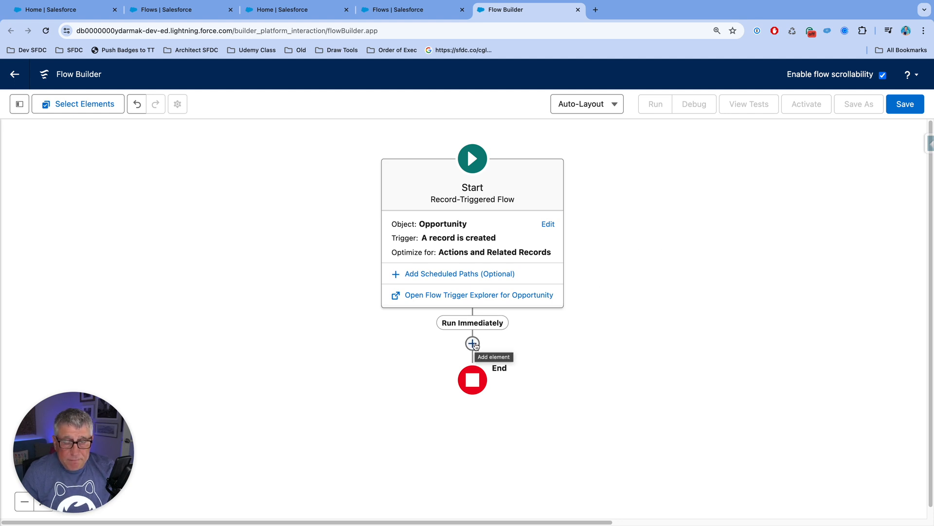
Step: Find "email" among the flow elements and add a Send Email action to the Run Immediately path
{"action": "left_click", "coordinate": [473, 344]}
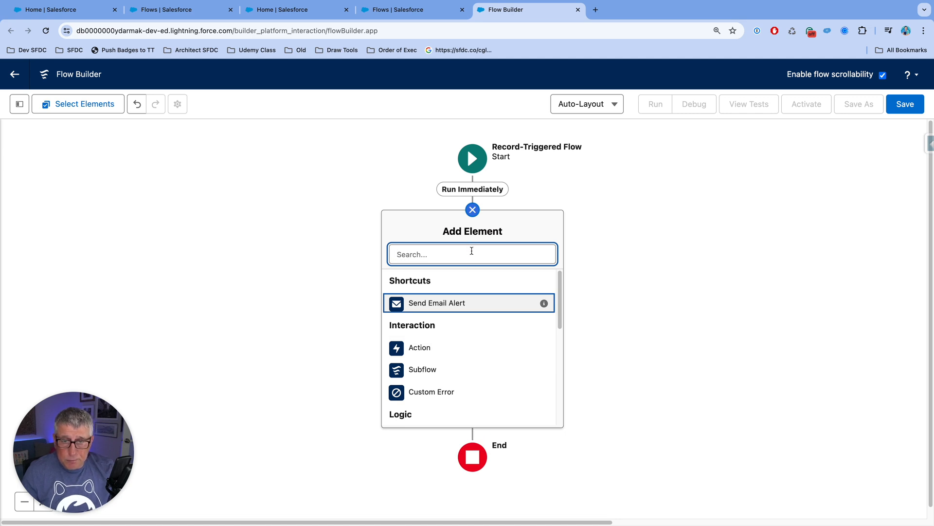
{"action": "type", "text": "email"}
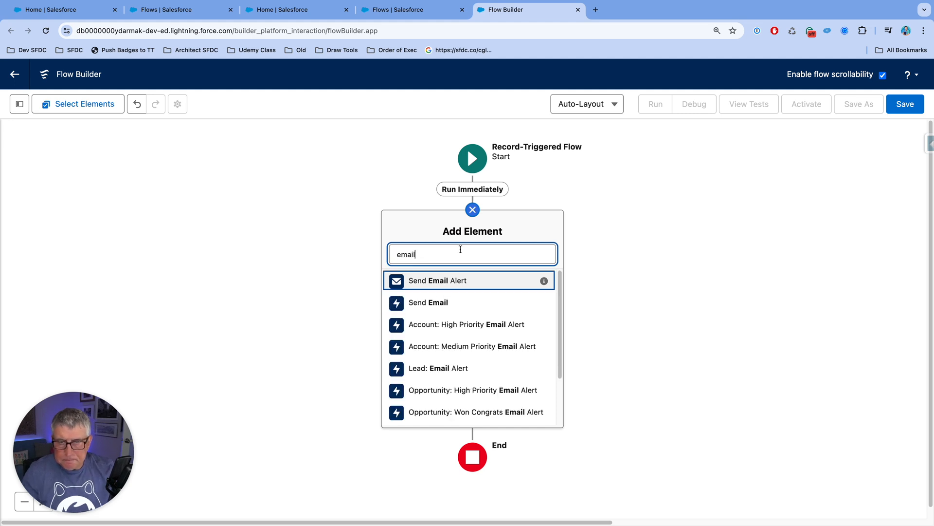
{"action": "left_click", "coordinate": [466, 303]}
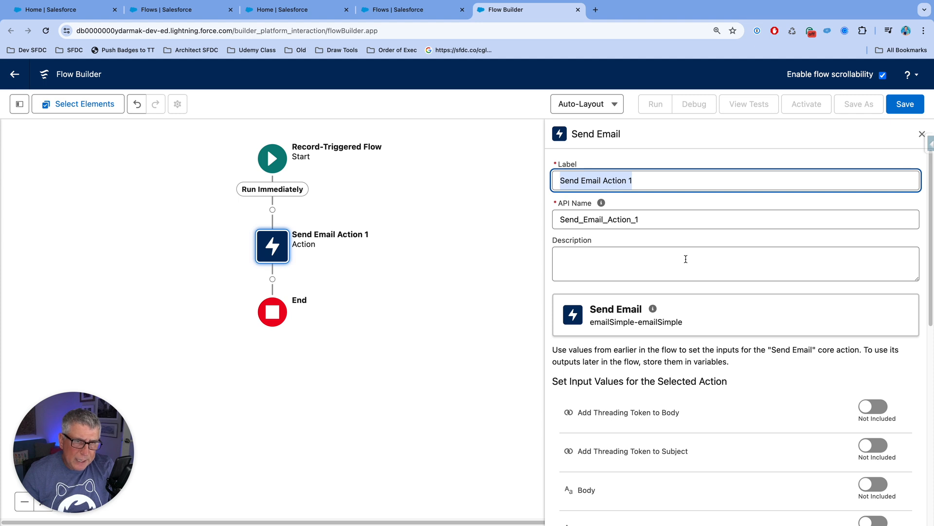
Step: Shorten the new action's label to Send Email
{"action": "left_click", "coordinate": [636, 181]}
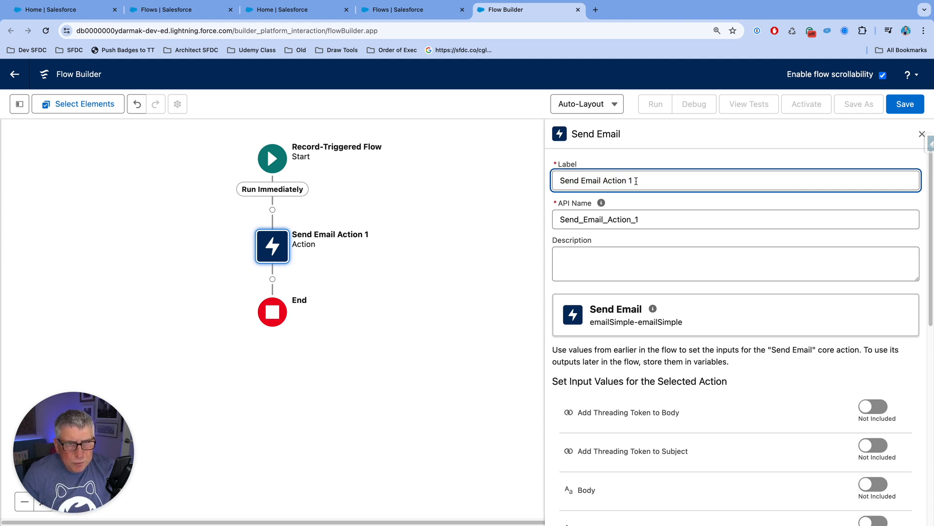
{"action": "left_click_drag", "start_coordinate": [633, 180], "coordinate": [555, 181]}
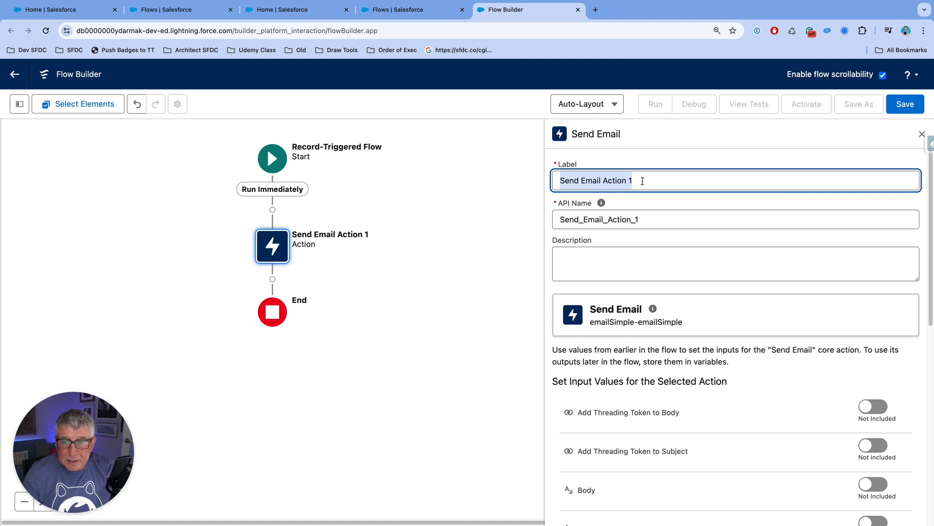
{"action": "left_click", "coordinate": [643, 181]}
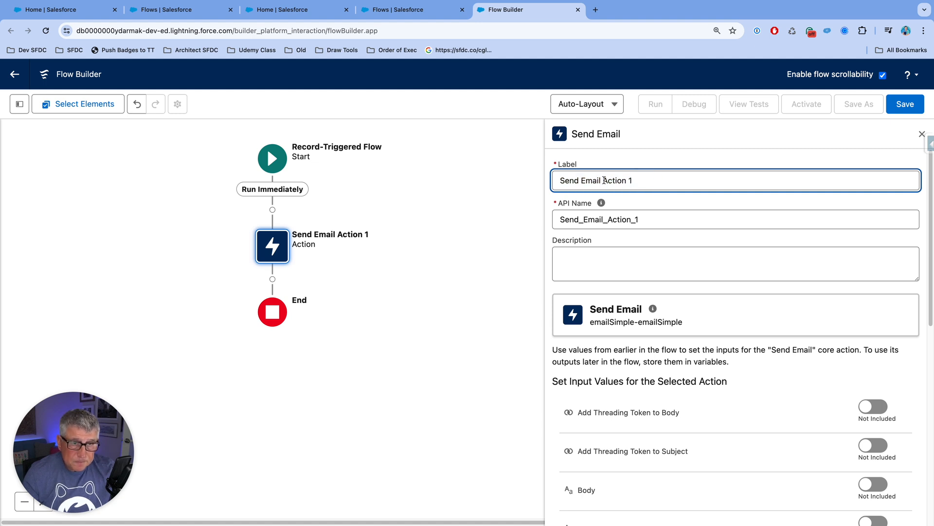
{"action": "left_click_drag", "start_coordinate": [601, 181], "coordinate": [637, 181]}
{"action": "key", "text": "BackSpace"}
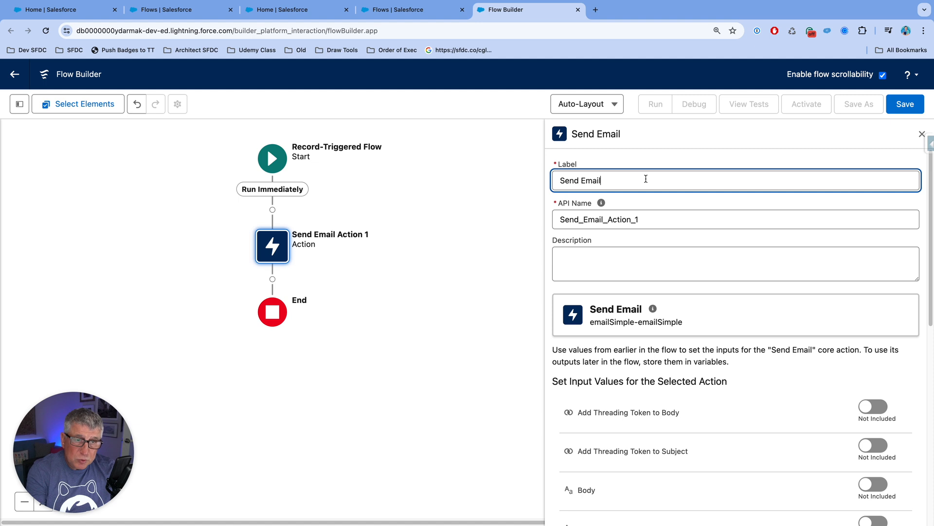
Step: Clear the action's API name and regenerate it from the label as Send_Email
{"action": "left_click", "coordinate": [648, 220]}
{"action": "double_click", "coordinate": [648, 220]}
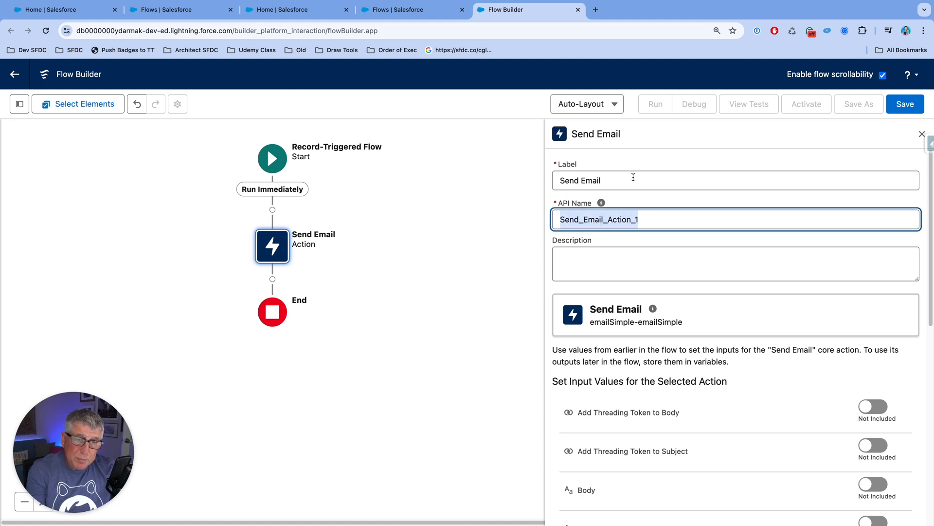
{"action": "key", "text": "BackSpace"}
{"action": "left_click", "coordinate": [632, 182]}
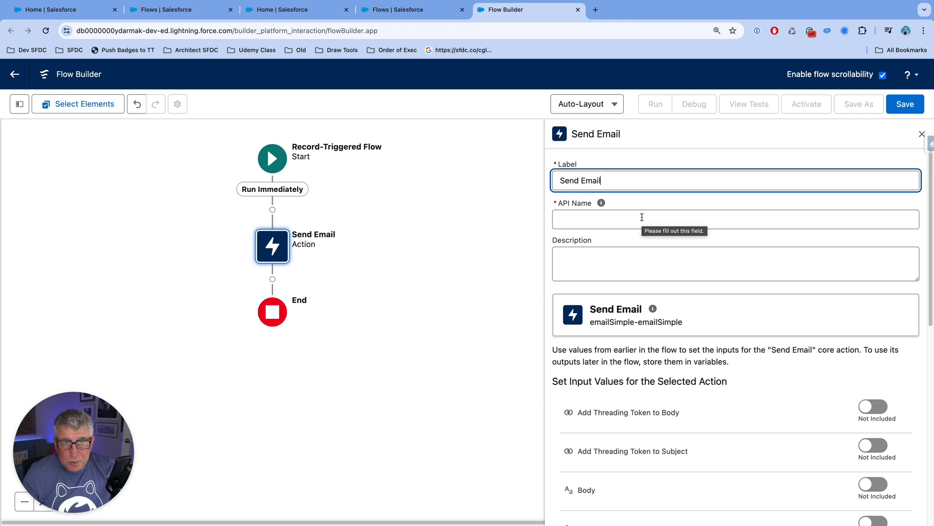
{"action": "left_click", "coordinate": [642, 217]}
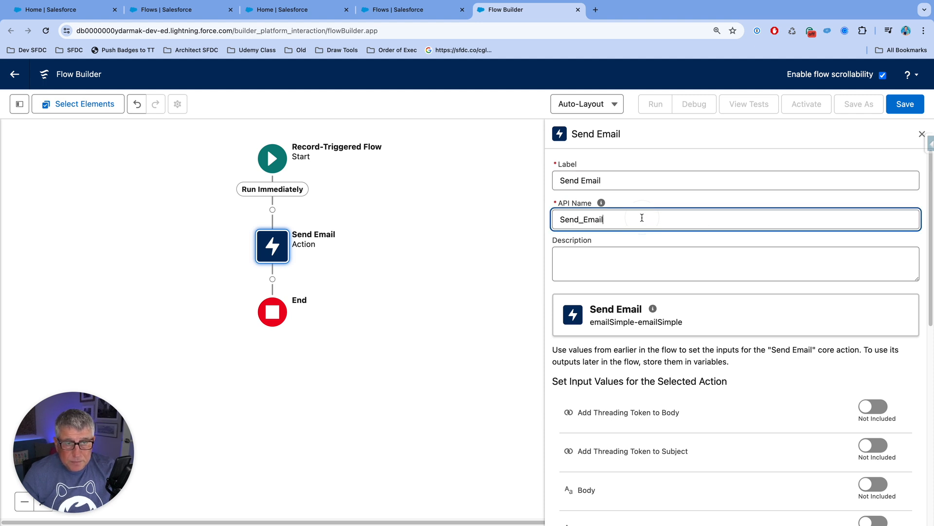
{"action": "left_click", "coordinate": [660, 163]}
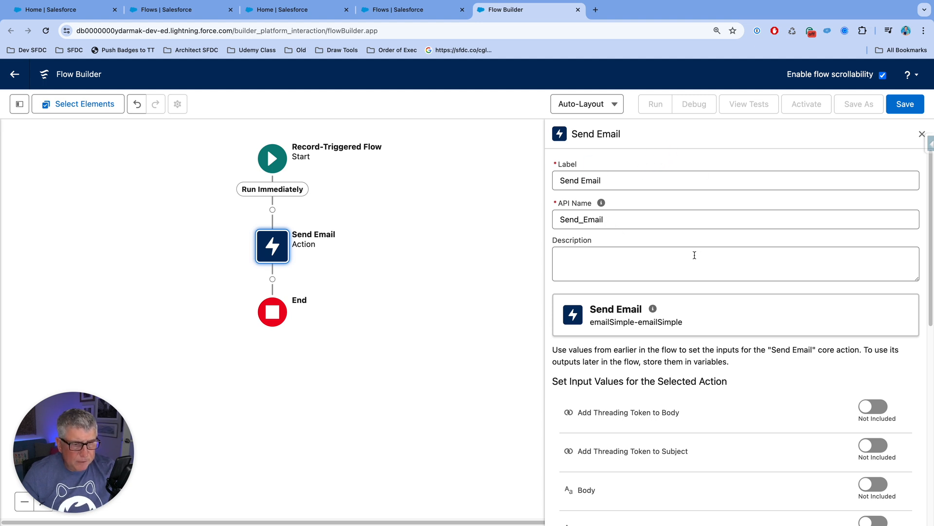
Step: Review the available input values of the Send Email action and close its properties
{"action": "scroll", "coordinate": [686, 254], "scroll_direction": "down", "scroll_amount": 3}
{"action": "scroll", "coordinate": [692, 259], "scroll_direction": "down", "scroll_amount": 2}
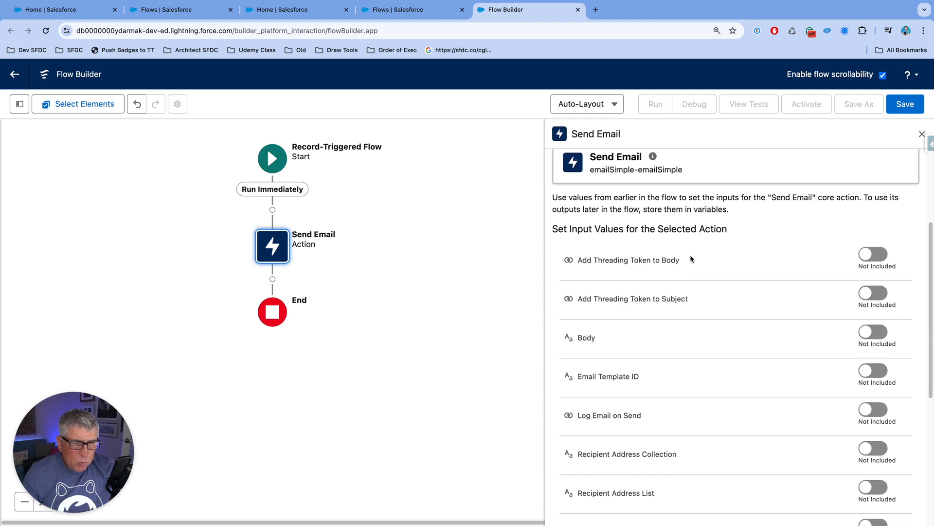
{"action": "scroll", "coordinate": [692, 259], "scroll_direction": "down", "scroll_amount": 3}
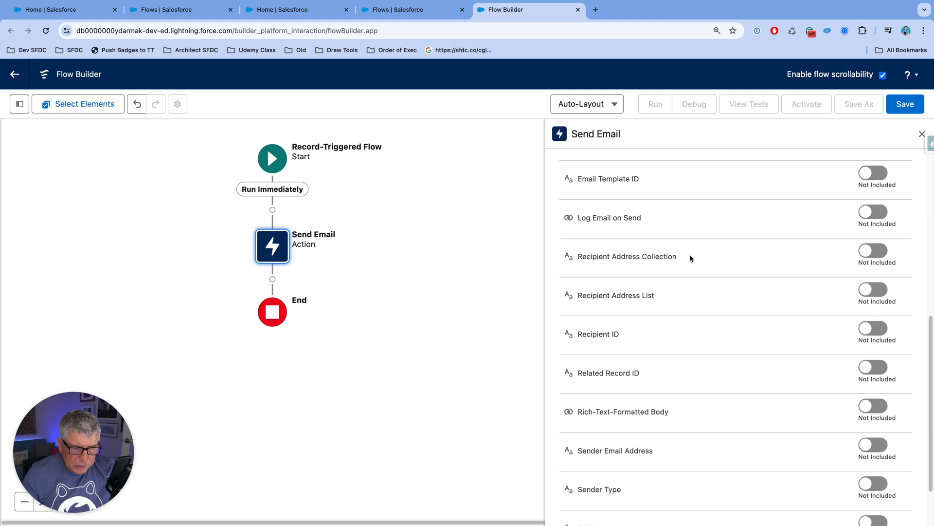
{"action": "scroll", "coordinate": [691, 256], "scroll_direction": "up", "scroll_amount": 3}
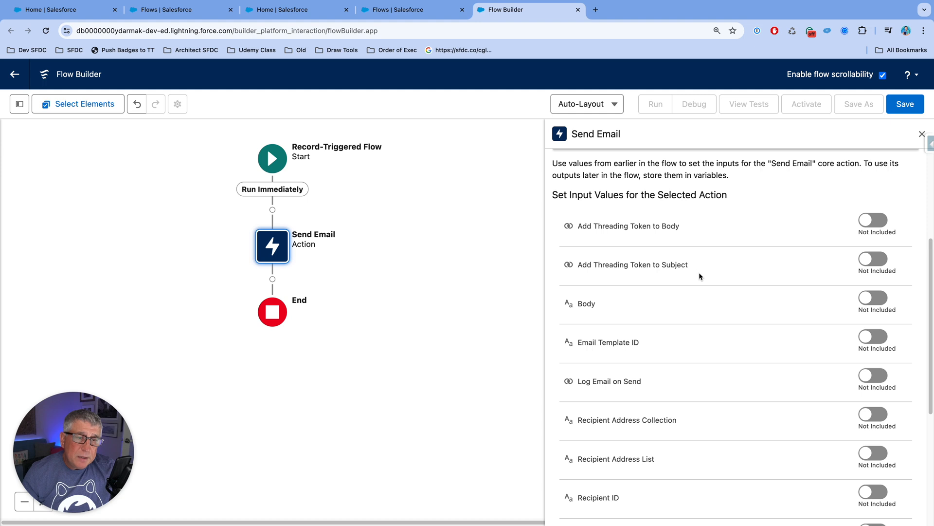
{"action": "scroll", "coordinate": [705, 268], "scroll_direction": "up", "scroll_amount": 3}
{"action": "scroll", "coordinate": [704, 264], "scroll_direction": "up", "scroll_amount": 2}
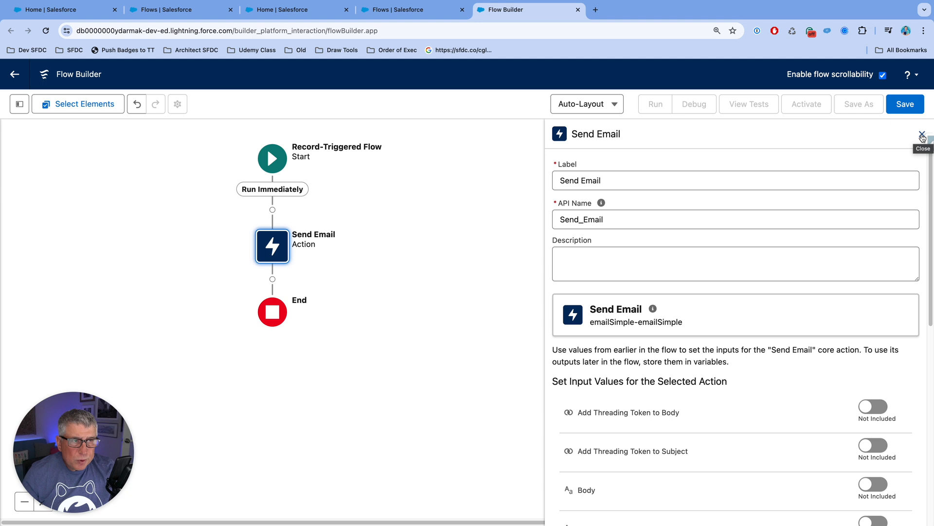
{"action": "left_click", "coordinate": [922, 138]}
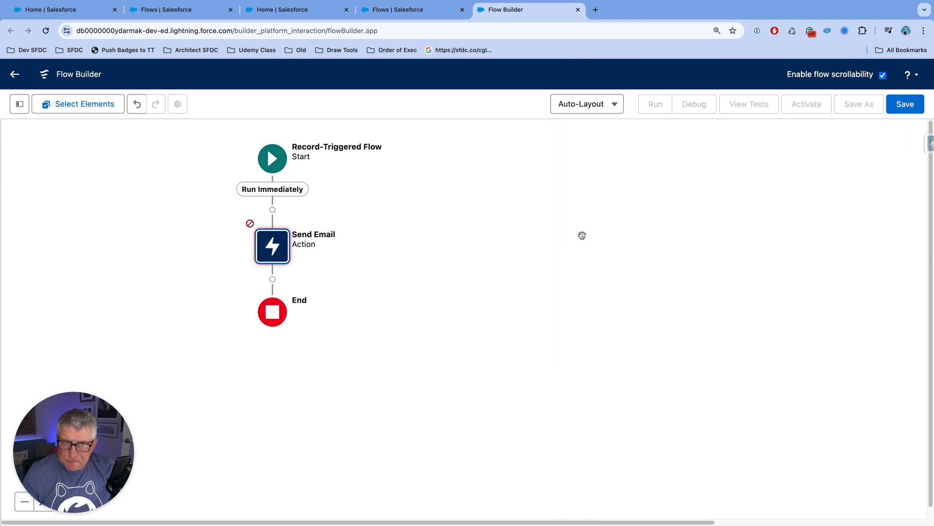
Step: Delete the Send Email action and put a blank Action element on the Run Immediately path instead
{"action": "key", "text": "Delete"}
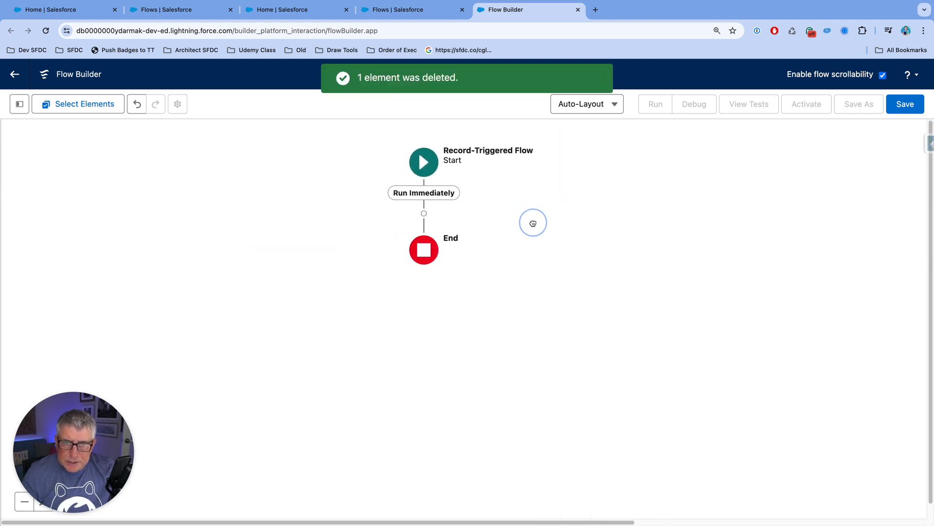
{"action": "left_click", "coordinate": [424, 213]}
{"action": "type", "text": "act"}
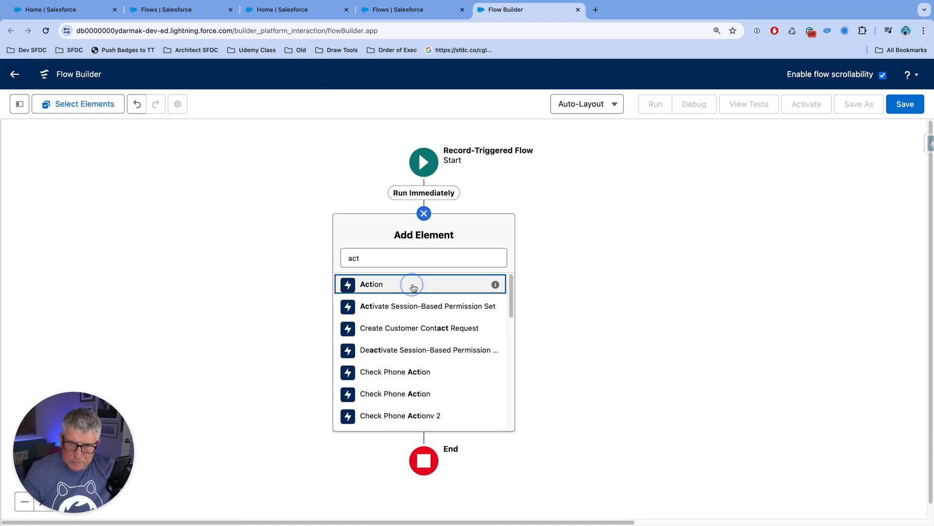
{"action": "left_click", "coordinate": [411, 285]}
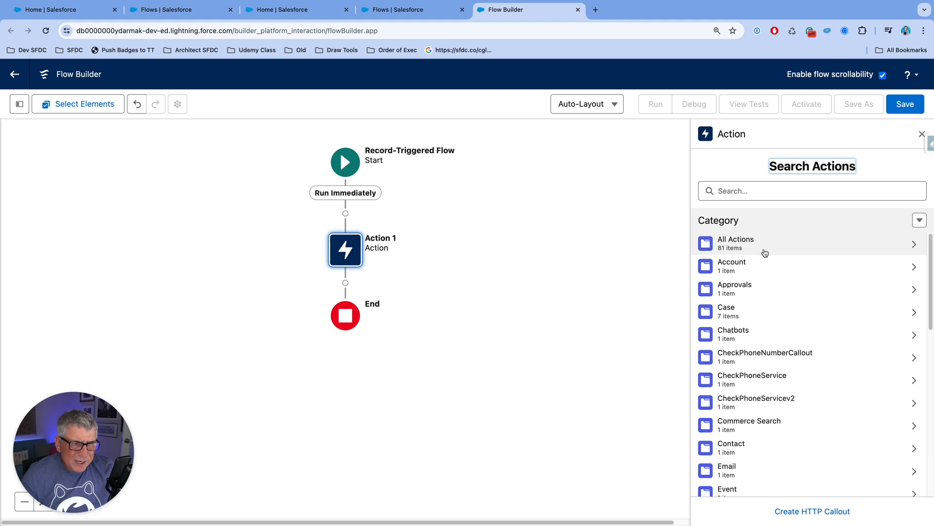
Step: Review the action sort options and categories, search the actions for "Lock", and close the Action properties without choosing one
{"action": "left_click", "coordinate": [919, 220]}
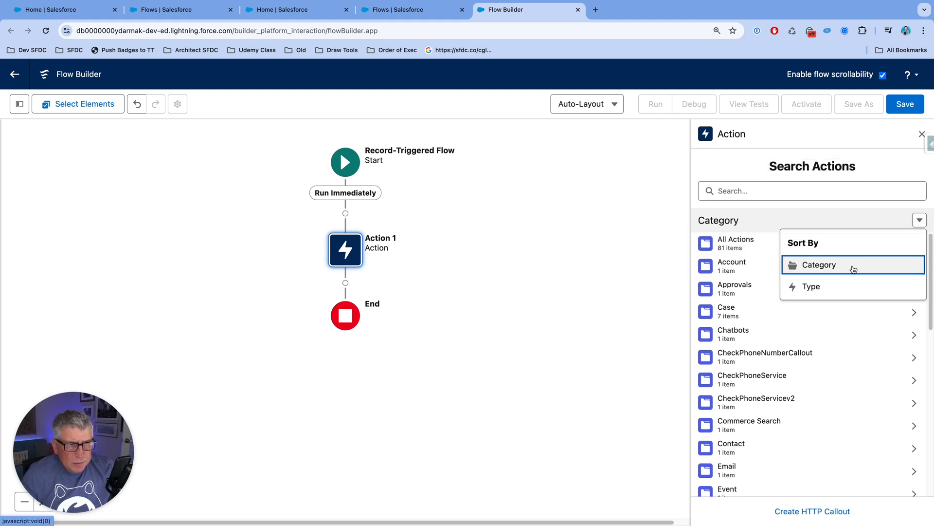
{"action": "left_click", "coordinate": [854, 214]}
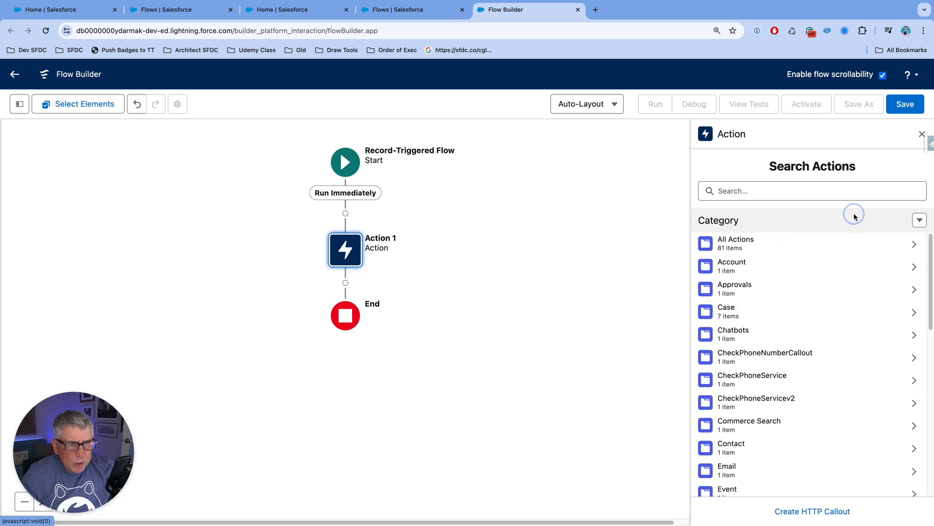
{"action": "scroll", "coordinate": [834, 265], "scroll_direction": "down", "scroll_amount": 2}
{"action": "left_click", "coordinate": [818, 191]}
{"action": "type", "text": "Lock"}
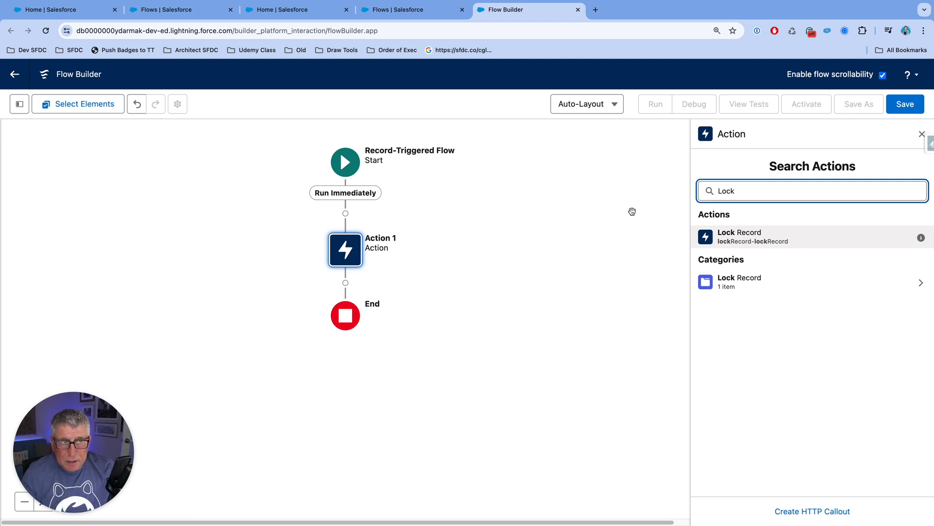
{"action": "left_click", "coordinate": [922, 134]}
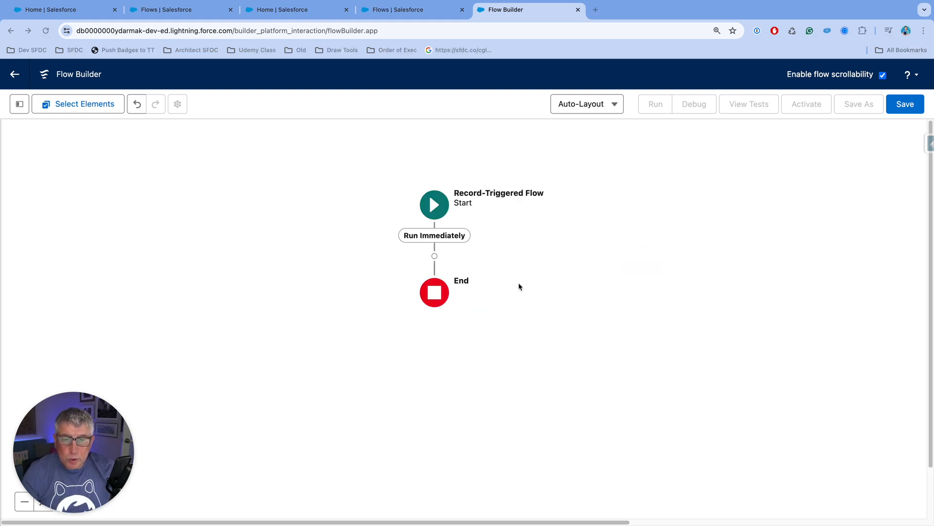
Step: Find "creat" among the flow elements and add a Create Records element to the Run Immediately path
{"action": "left_click", "coordinate": [435, 255]}
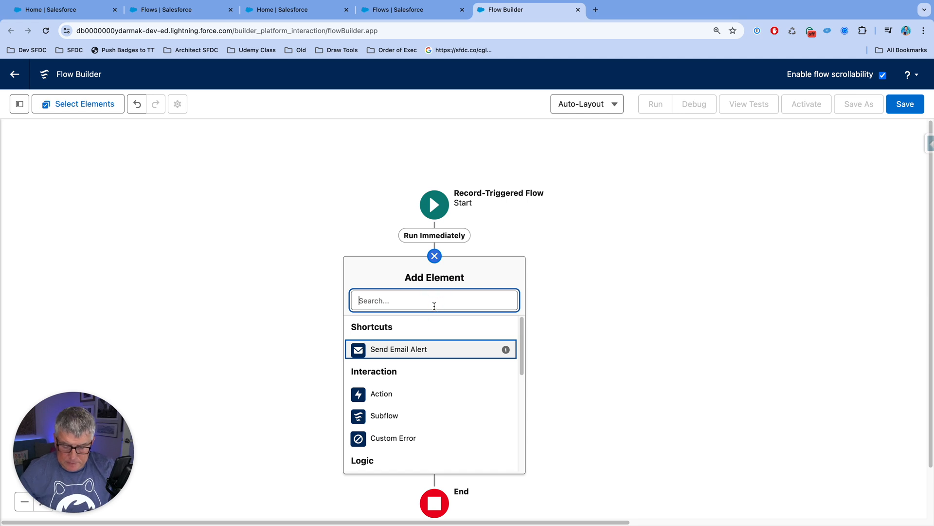
{"action": "type", "text": "creat"}
{"action": "left_click", "coordinate": [437, 325]}
Step: Label the Create Records element Create Contact and regenerate its API name from the label as Create_Contact
{"action": "left_click", "coordinate": [542, 181]}
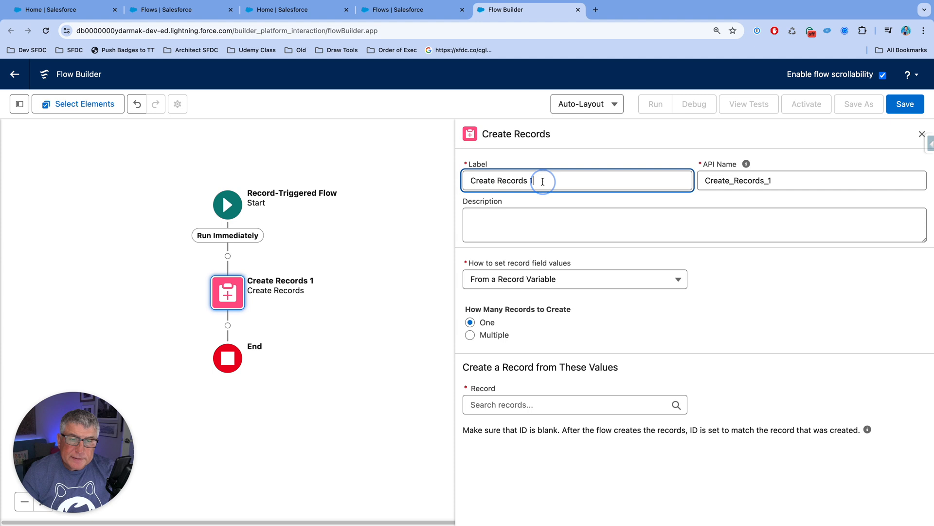
{"action": "left_click_drag", "start_coordinate": [542, 181], "coordinate": [497, 181]}
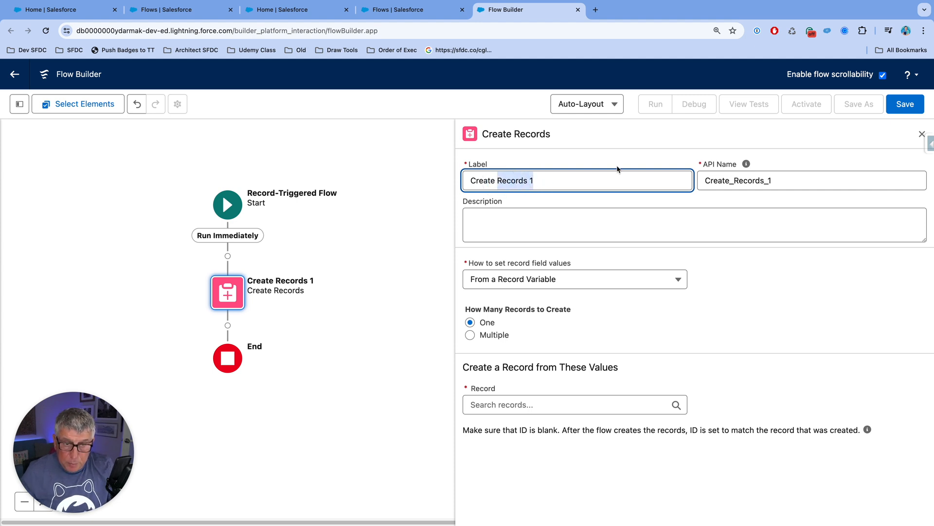
{"action": "type", "text": "Contact"}
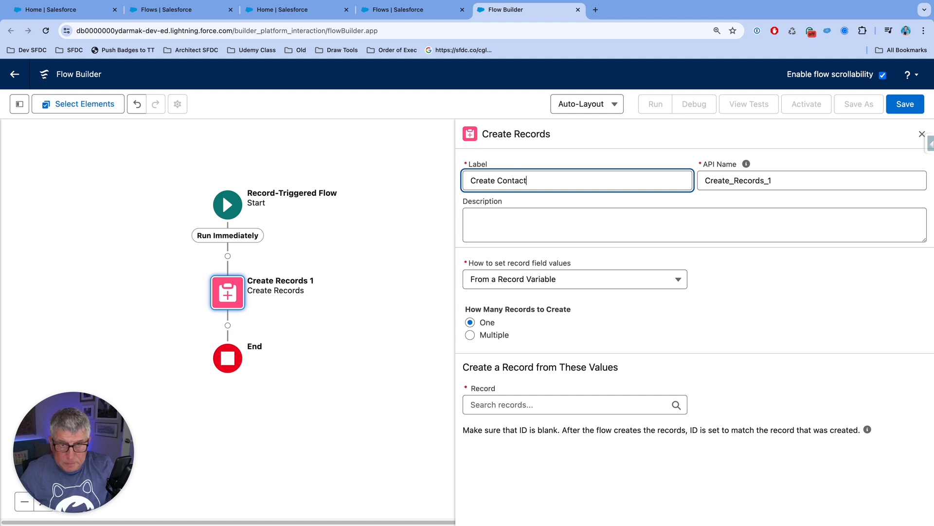
{"action": "left_click_drag", "start_coordinate": [775, 182], "coordinate": [695, 181]}
{"action": "key", "text": "BackSpace"}
{"action": "left_click", "coordinate": [681, 178]}
{"action": "left_click", "coordinate": [778, 180]}
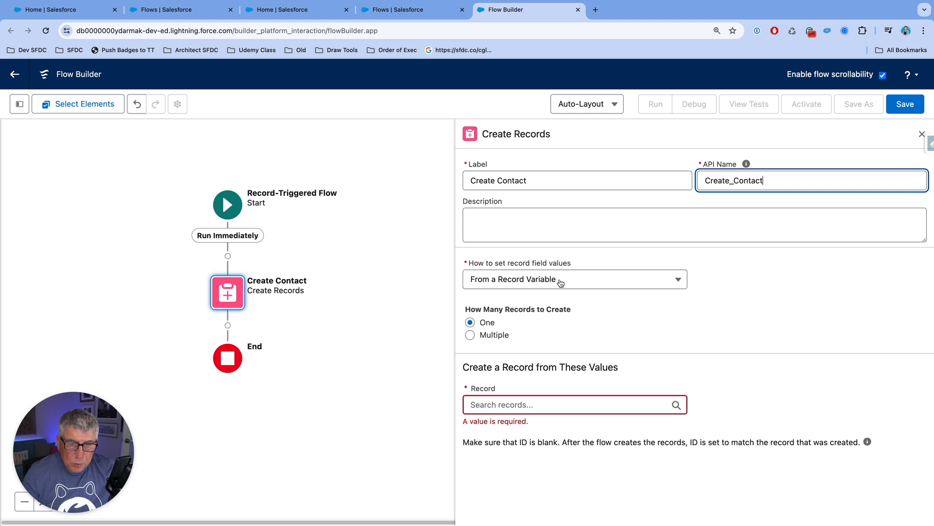
Step: Have the record field values set manually and choose Contact as the object to create
{"action": "left_click", "coordinate": [515, 284]}
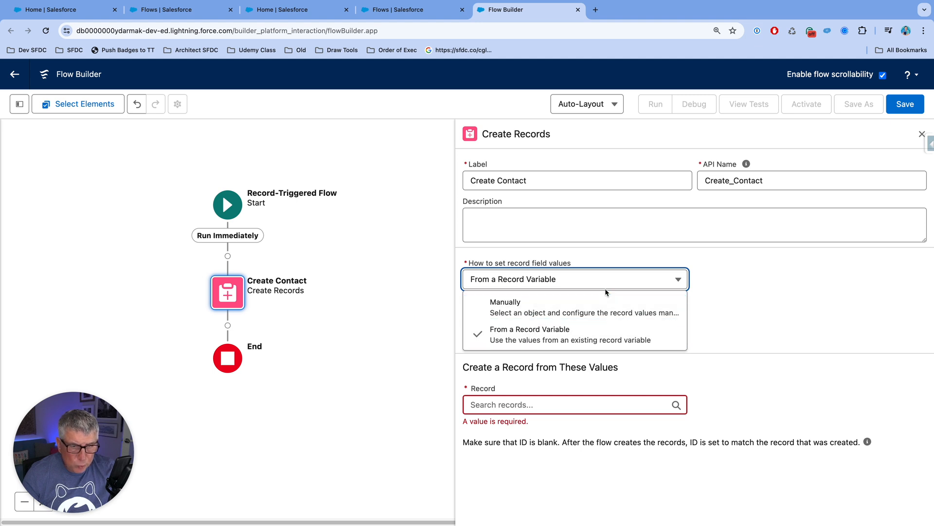
{"action": "left_click", "coordinate": [623, 309]}
{"action": "left_click", "coordinate": [547, 358]}
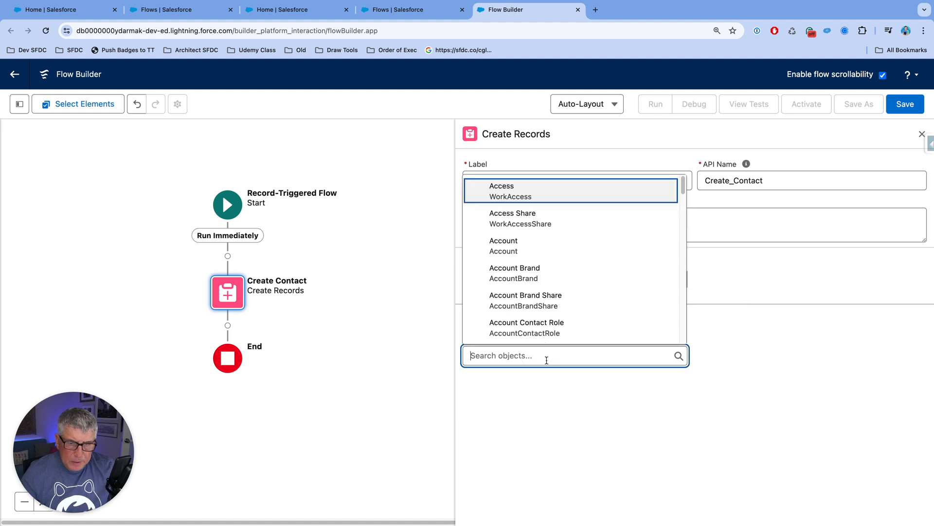
{"action": "type", "text": "Cont"}
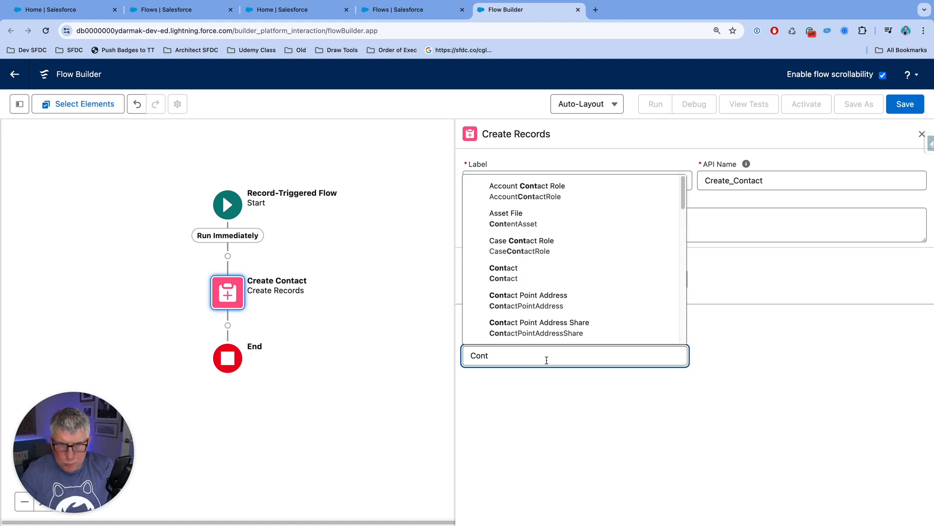
{"action": "left_click", "coordinate": [553, 271]}
Step: Remove the Is_Primary__c, Copy_Address_From_Account__c, Is_Student__c, Is_Test__c and IsProcessed__c rows from the Contact field values
{"action": "scroll", "coordinate": [765, 299], "scroll_direction": "down", "scroll_amount": 3}
{"action": "scroll", "coordinate": [764, 299], "scroll_direction": "down", "scroll_amount": 2}
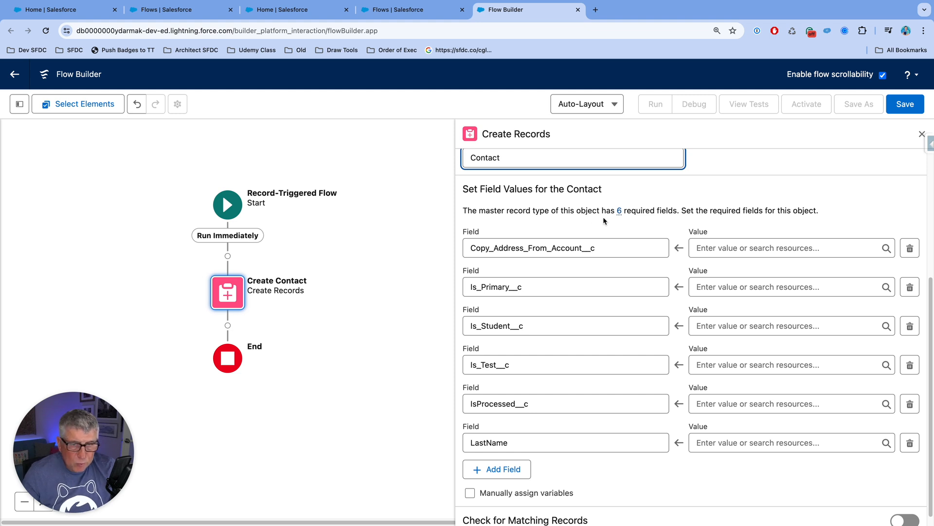
{"action": "scroll", "coordinate": [591, 256], "scroll_direction": "down", "scroll_amount": 1}
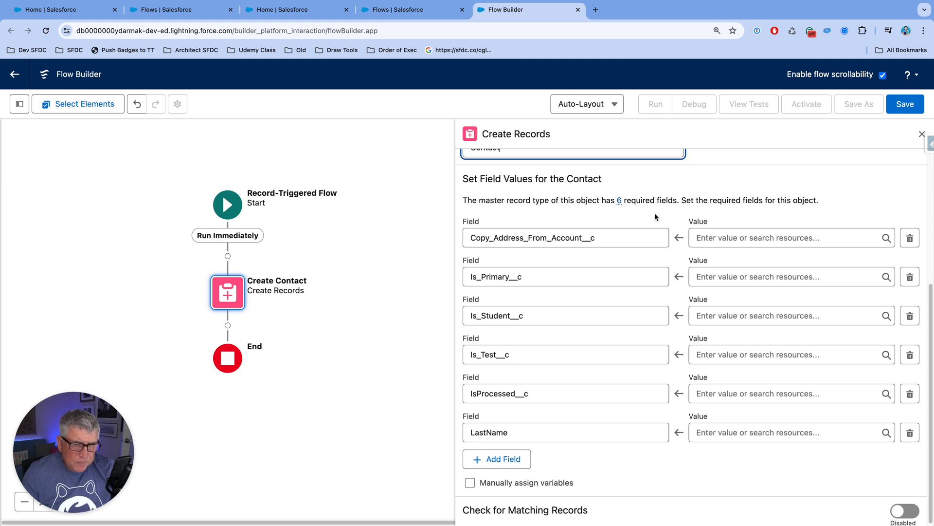
{"action": "scroll", "coordinate": [655, 214], "scroll_direction": "down", "scroll_amount": 1}
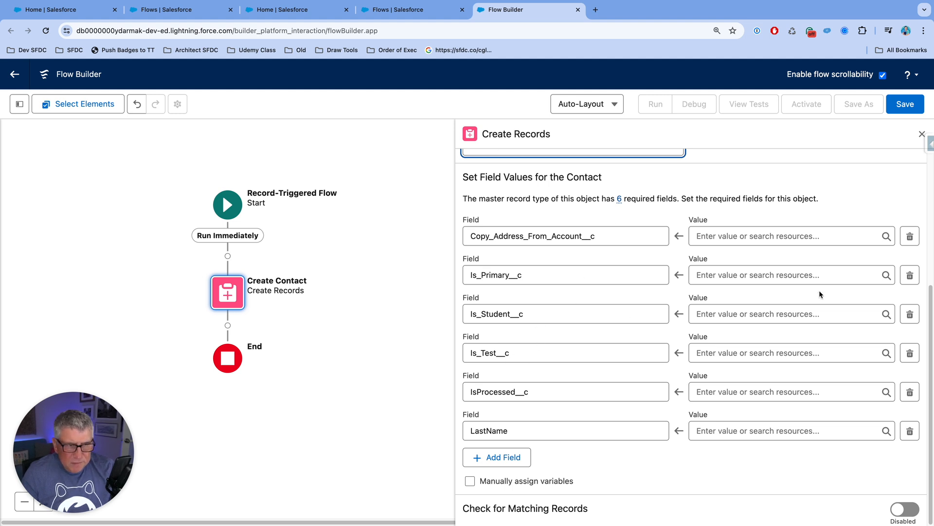
{"action": "left_click", "coordinate": [910, 277]}
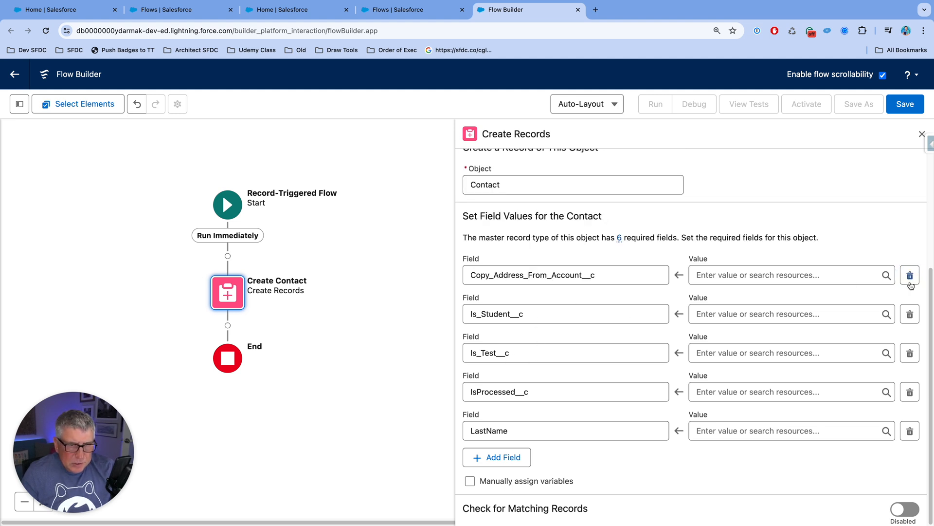
{"action": "left_click", "coordinate": [910, 278]}
{"action": "left_click", "coordinate": [910, 314]}
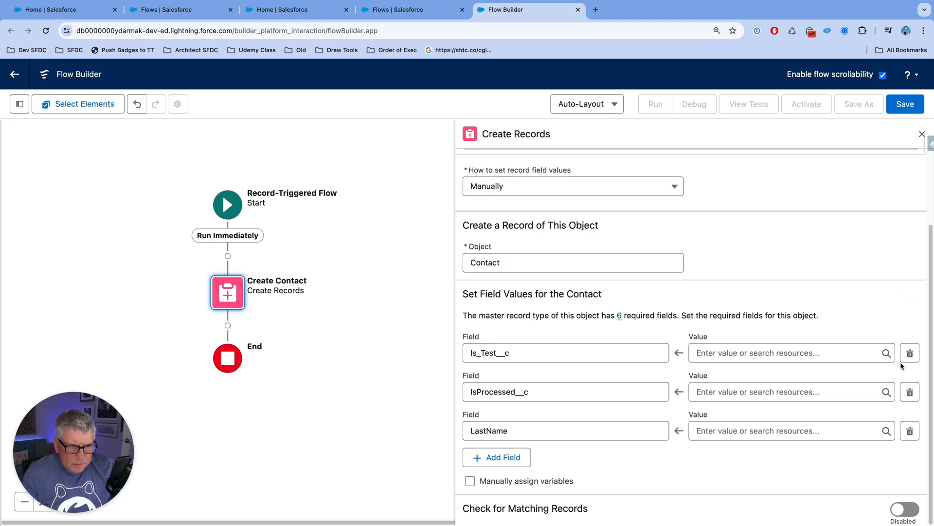
{"action": "left_click", "coordinate": [910, 354]}
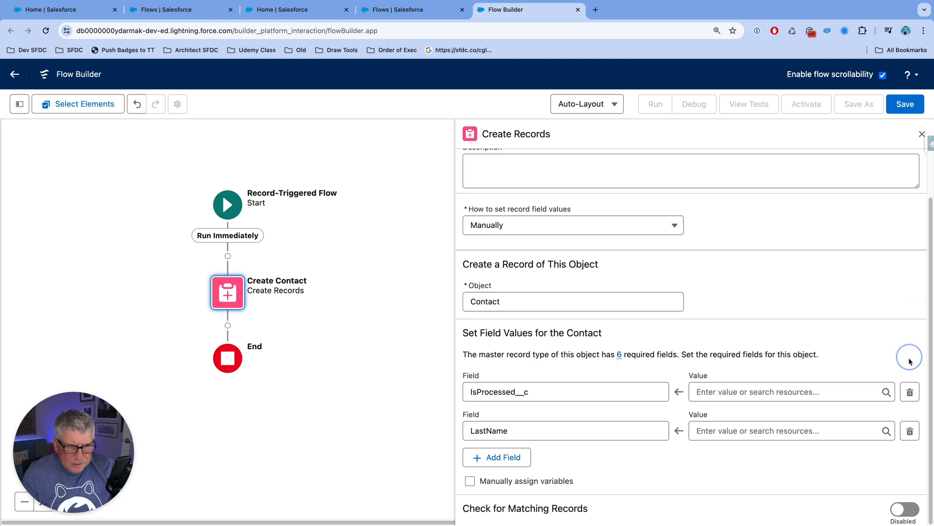
{"action": "left_click", "coordinate": [910, 388]}
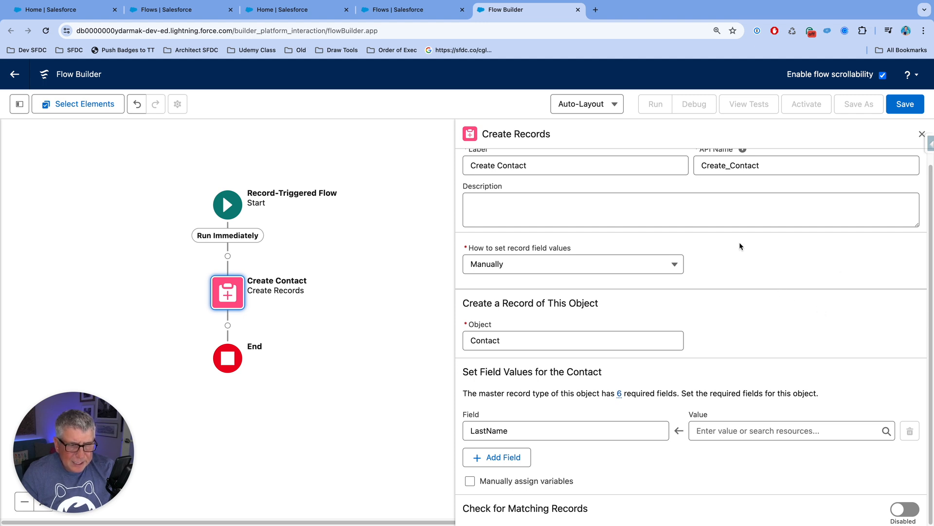
Step: Enter the contact's last name as the LastName value and add a FirstName field with the contact's first name
{"action": "left_click", "coordinate": [715, 432]}
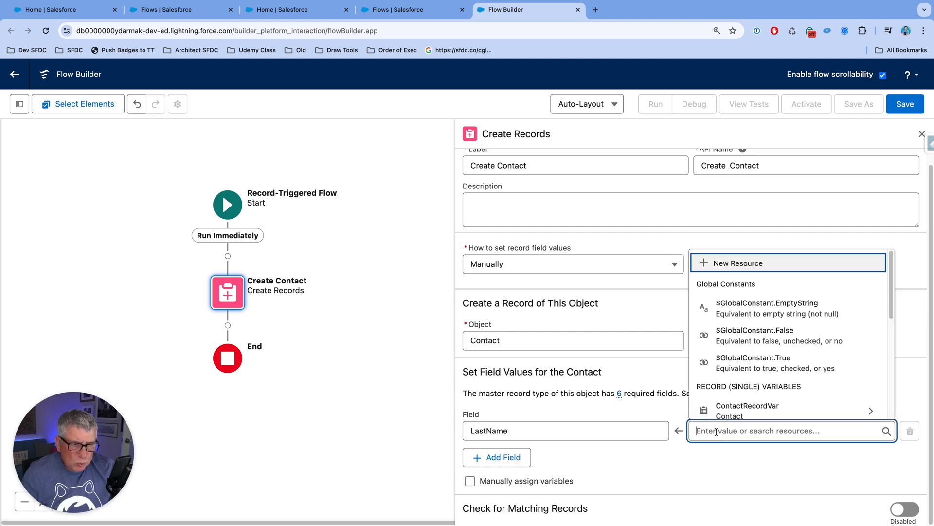
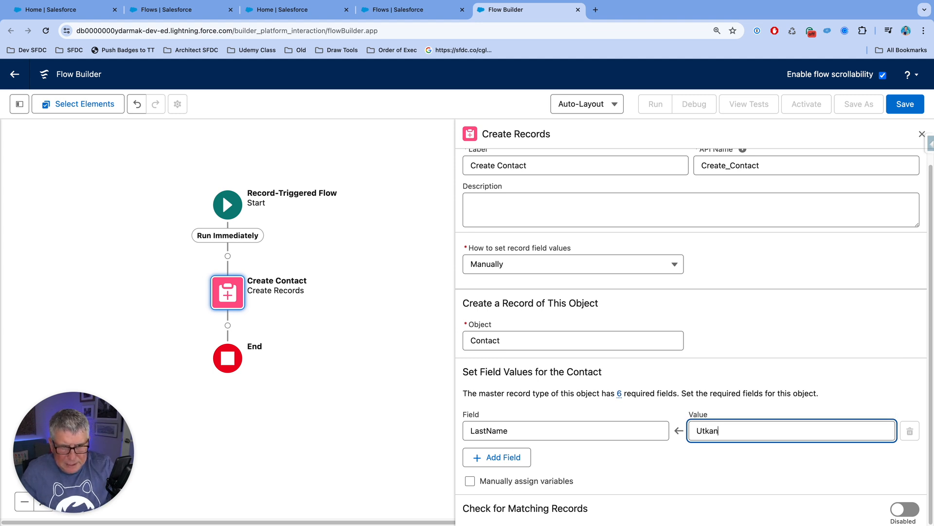
{"action": "left_click", "coordinate": [491, 458]}
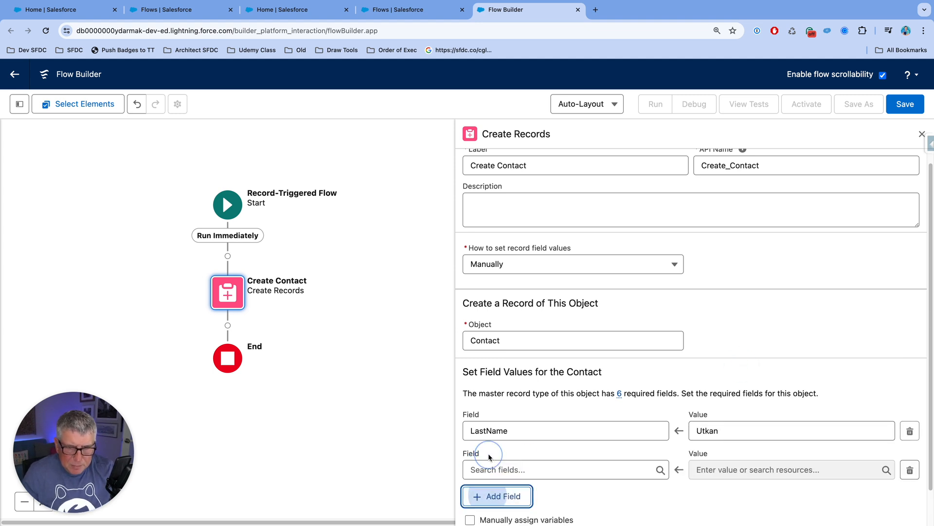
{"action": "scroll", "coordinate": [589, 422], "scroll_direction": "down", "scroll_amount": 1}
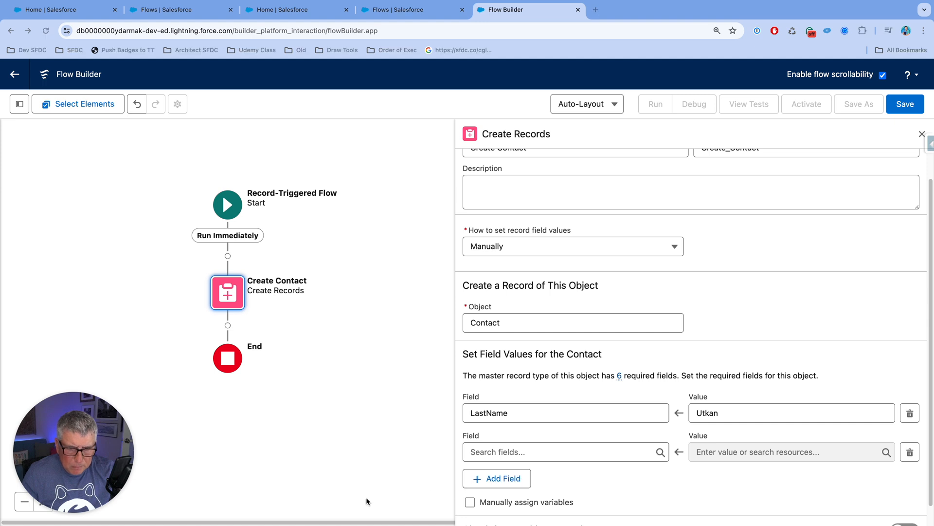
{"action": "left_click", "coordinate": [507, 452]}
{"action": "type", "text": "First"}
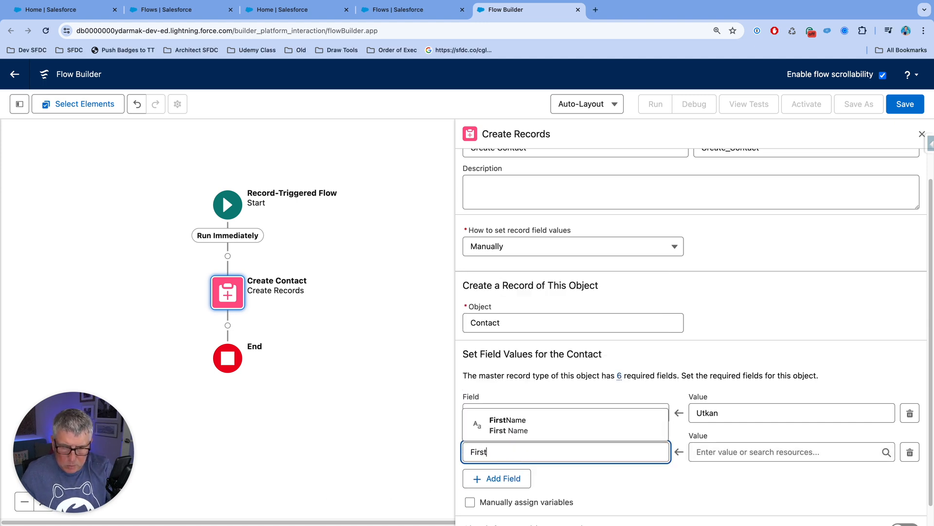
{"action": "left_click", "coordinate": [511, 425]}
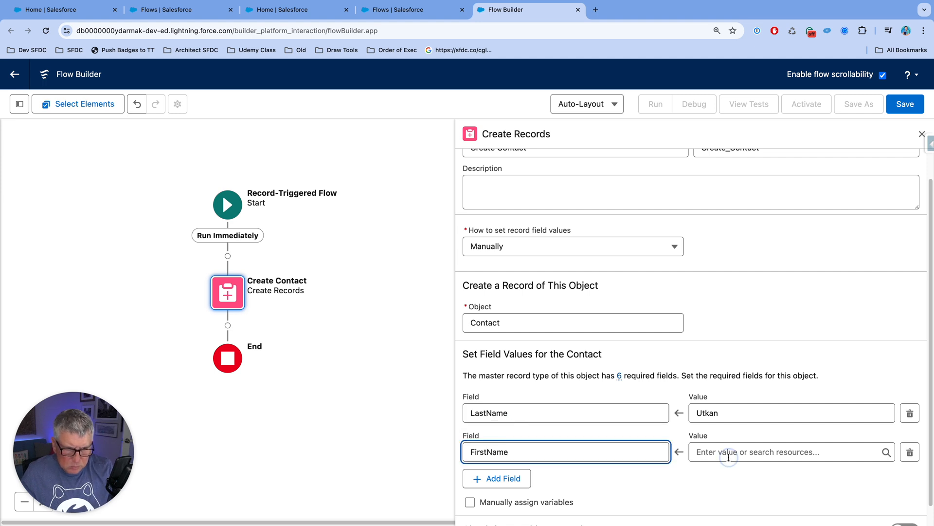
{"action": "left_click", "coordinate": [730, 456]}
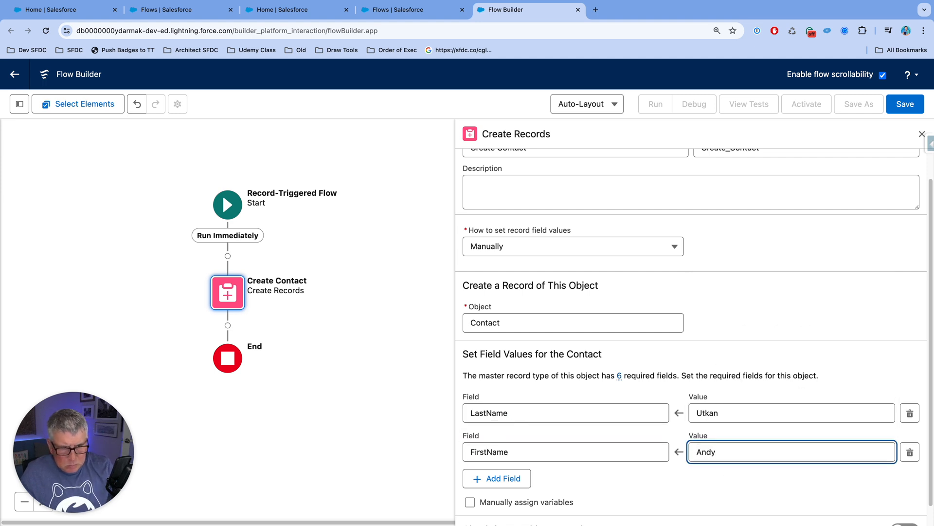
Step: Add a MobilePhone field to the Contact values and enter the contact's phone number
{"action": "left_click", "coordinate": [509, 477]}
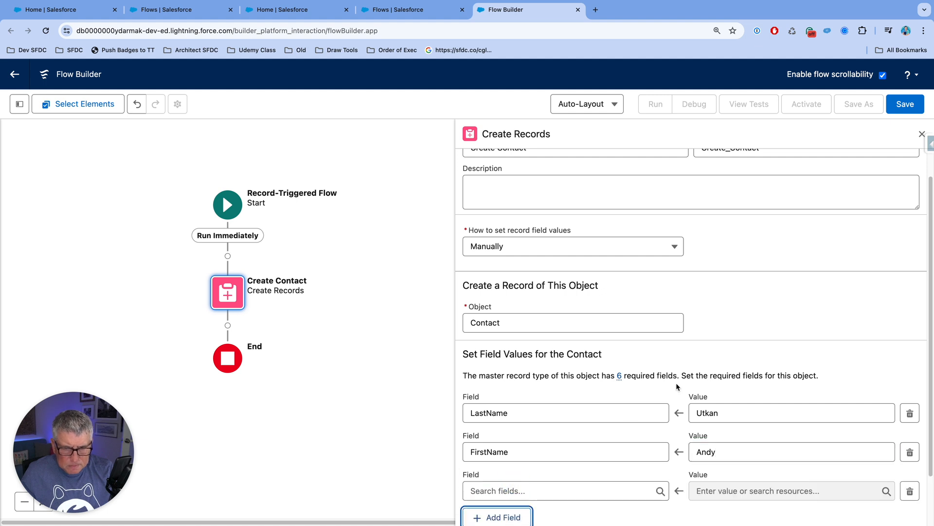
{"action": "scroll", "coordinate": [676, 386], "scroll_direction": "down", "scroll_amount": 2}
{"action": "left_click", "coordinate": [578, 435]}
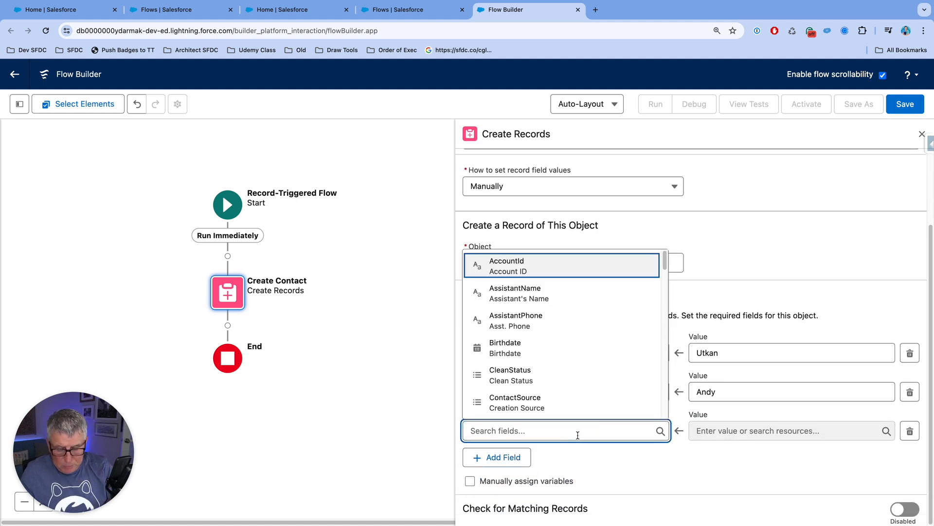
{"action": "type", "text": "Mob"}
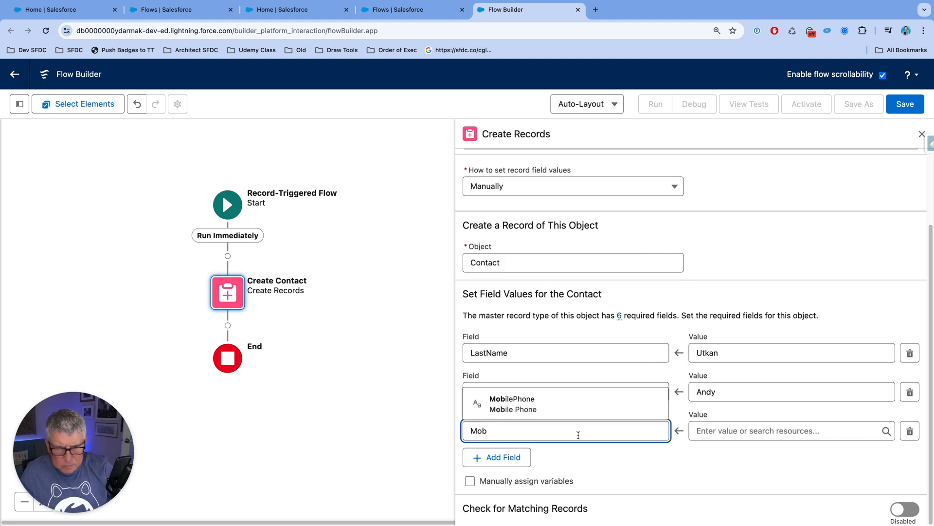
{"action": "left_click", "coordinate": [560, 404]}
{"action": "left_click", "coordinate": [718, 431]}
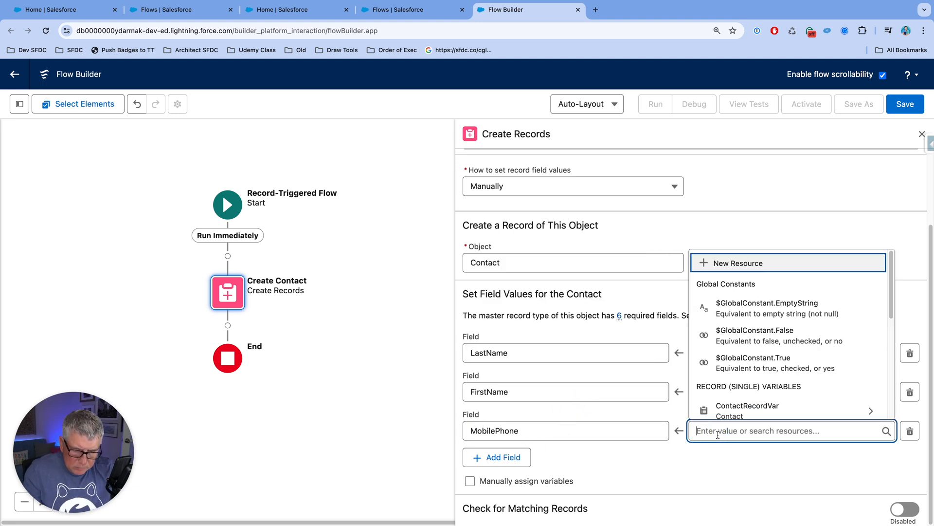
{"action": "type", "text": "555"}
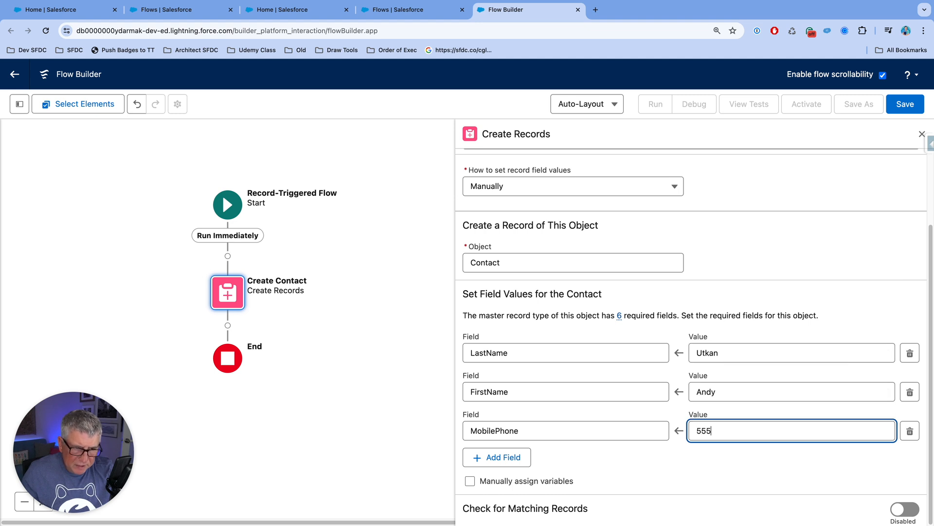
{"action": "type", "text": "5555555"}
{"action": "left_click", "coordinate": [687, 462]}
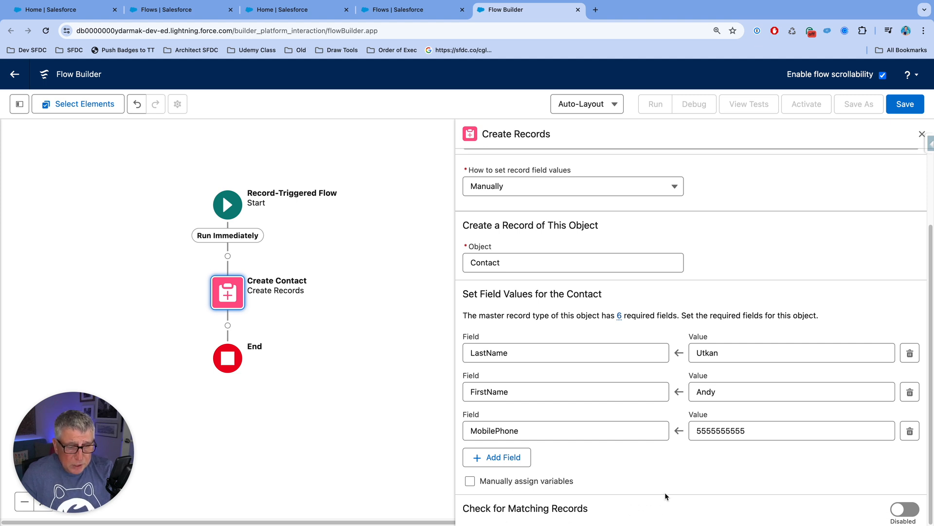
Step: Enable the check for matching records and add a condition that LastName equals the contact's last name
{"action": "left_click", "coordinate": [905, 509]}
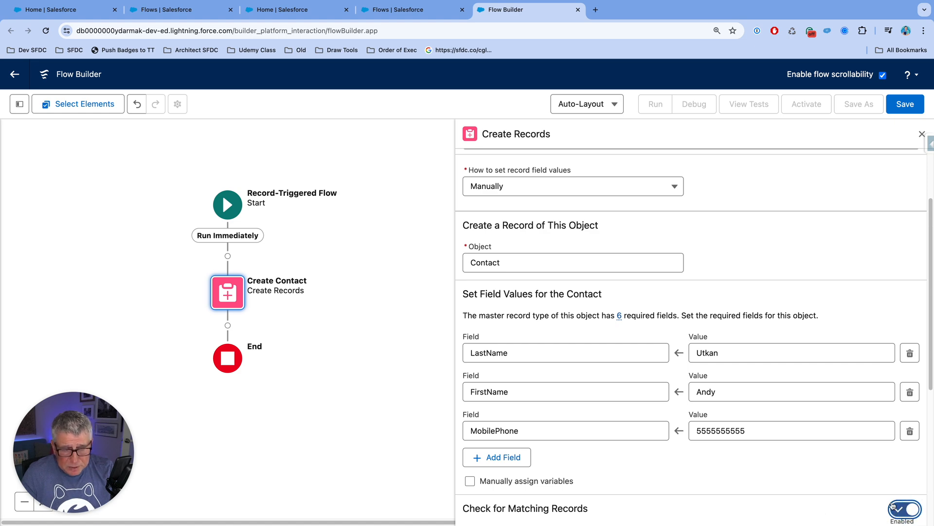
{"action": "scroll", "coordinate": [808, 481], "scroll_direction": "down", "scroll_amount": 5}
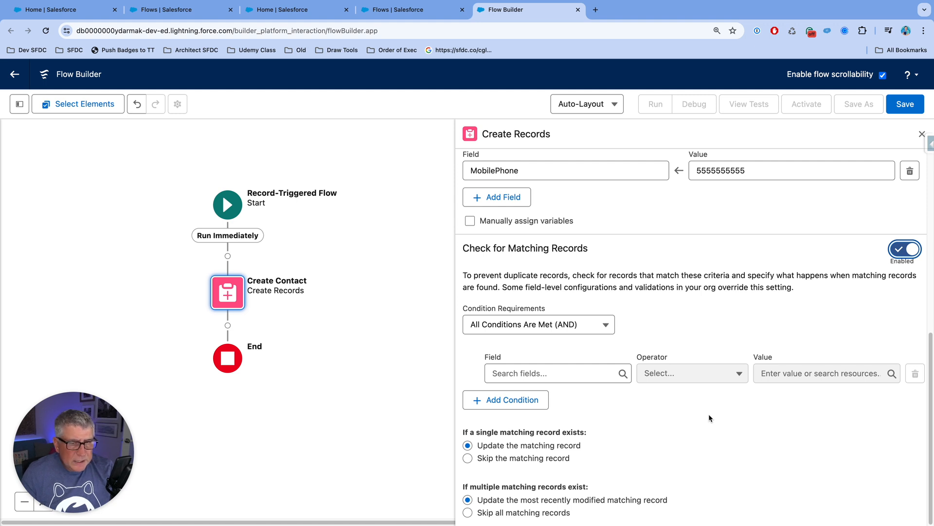
{"action": "left_click", "coordinate": [541, 374]}
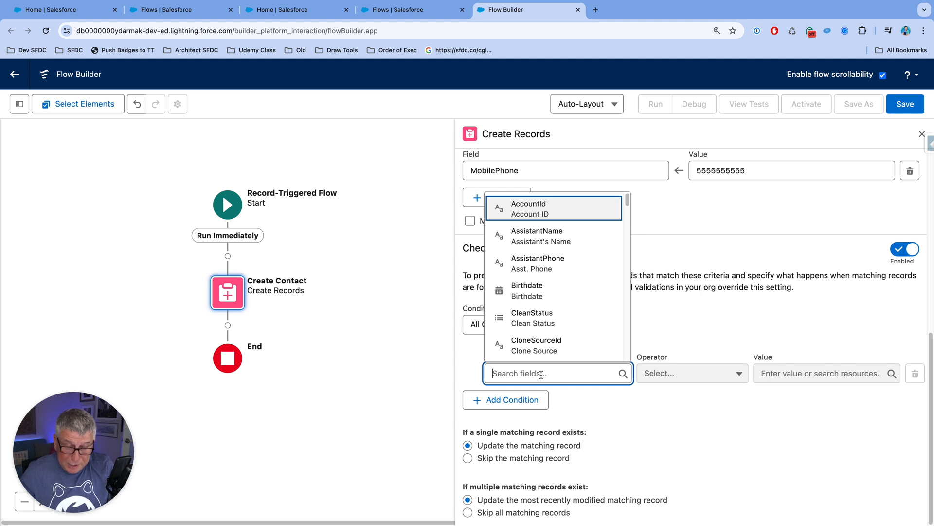
{"action": "type", "text": "last"}
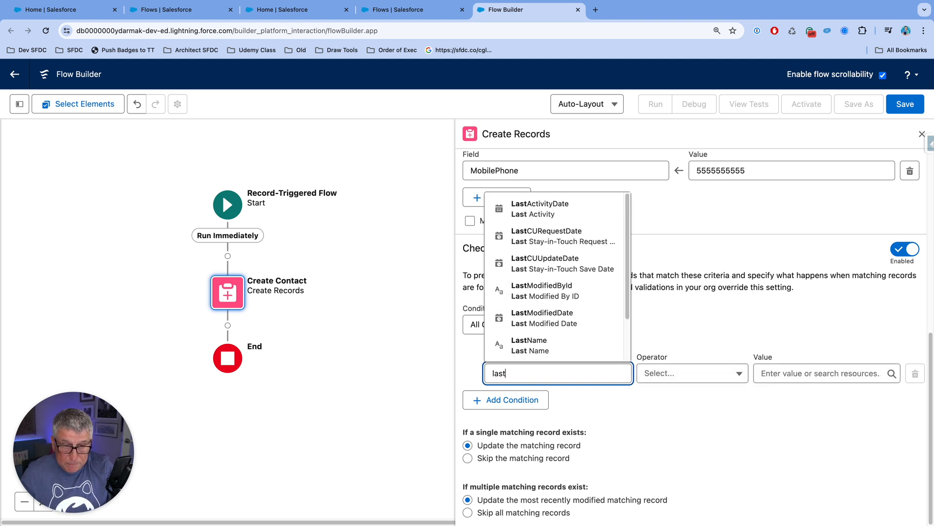
{"action": "left_click", "coordinate": [530, 345]}
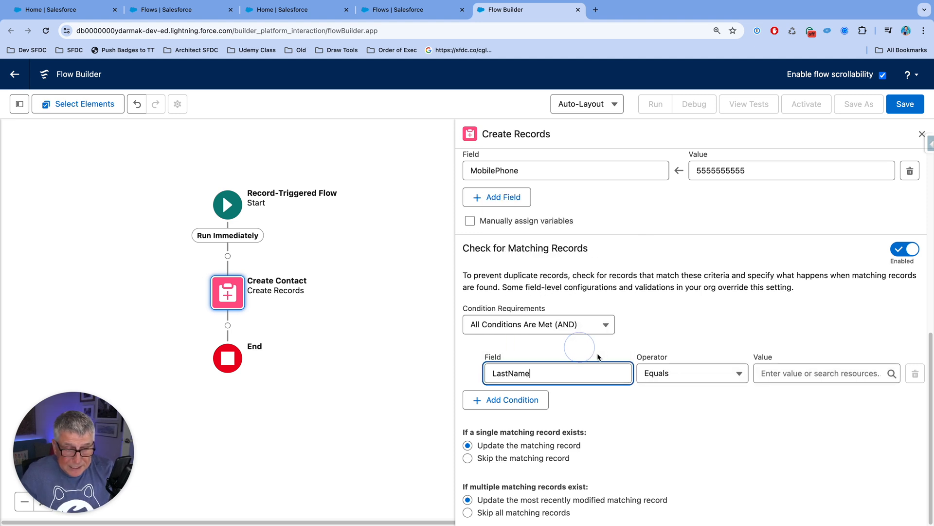
{"action": "left_click", "coordinate": [778, 373]}
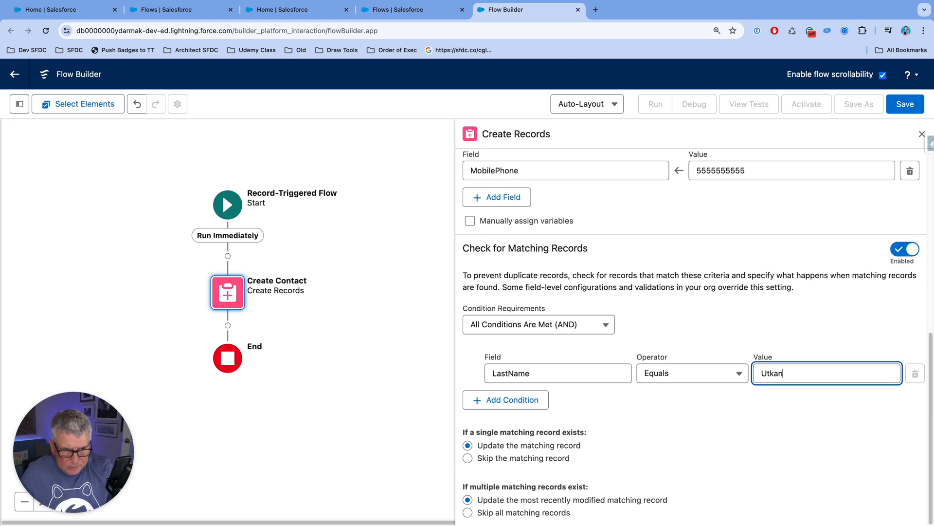
{"action": "left_click", "coordinate": [626, 441]}
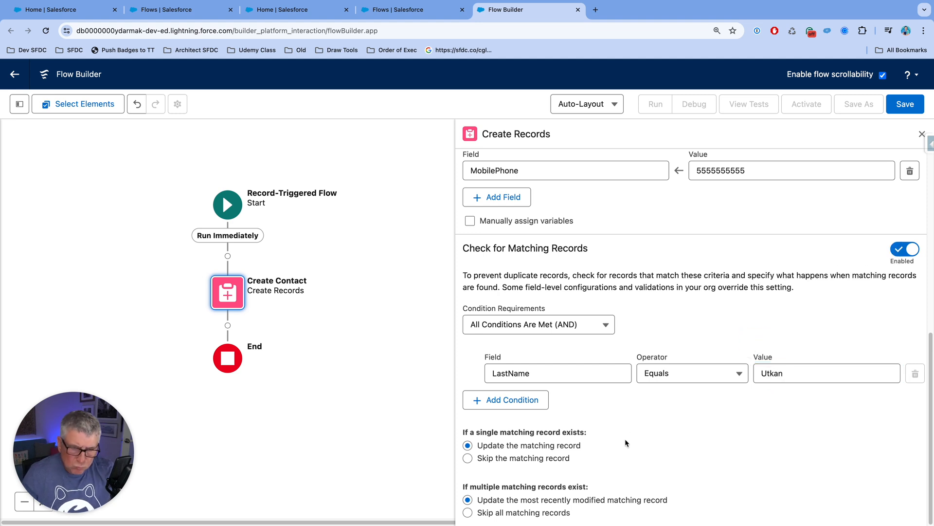
Step: Add a second matching condition that FirstName equals the contact's first name, and close the Create Contact element's settings
{"action": "left_click", "coordinate": [516, 404]}
{"action": "left_click", "coordinate": [526, 412]}
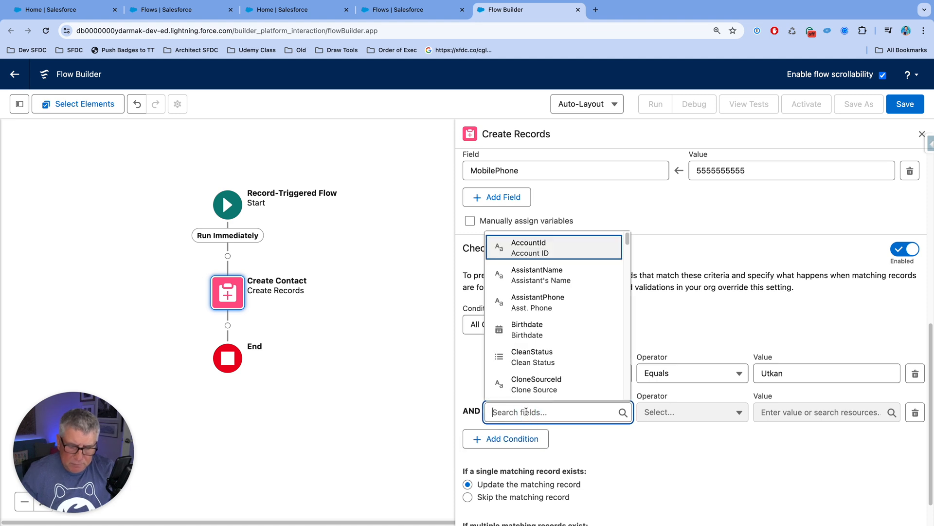
{"action": "type", "text": "Fi"}
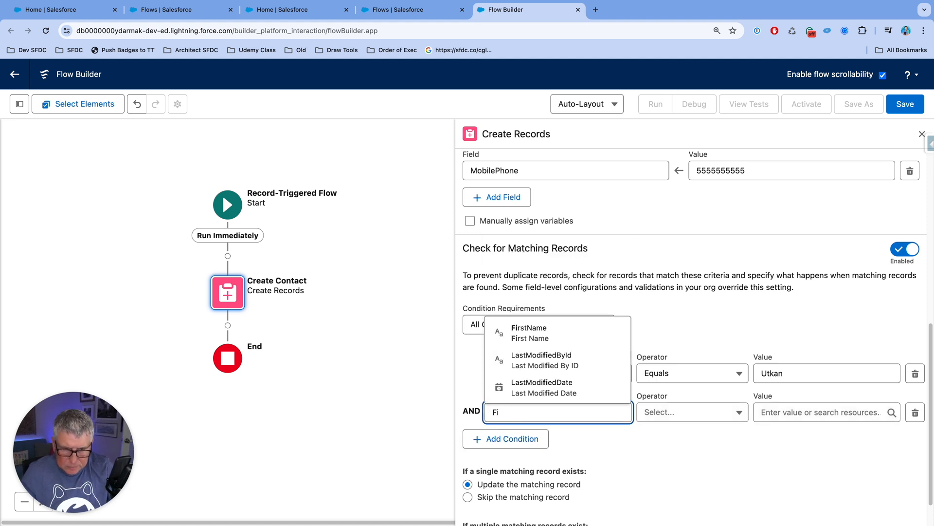
{"action": "left_click", "coordinate": [529, 333]}
{"action": "left_click", "coordinate": [781, 412]}
{"action": "scroll", "coordinate": [714, 445], "scroll_direction": "down", "scroll_amount": 1}
{"action": "scroll", "coordinate": [714, 450], "scroll_direction": "down", "scroll_amount": 1}
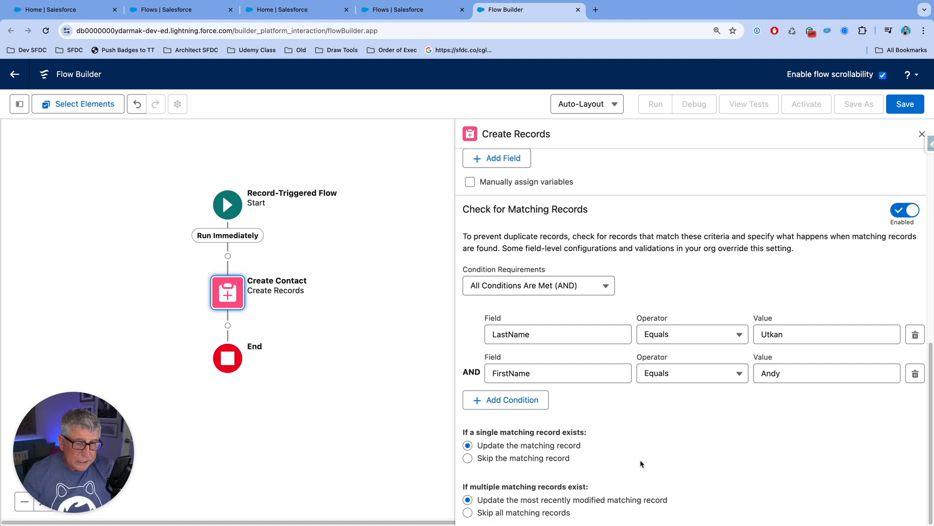
{"action": "key", "text": "Escape"}
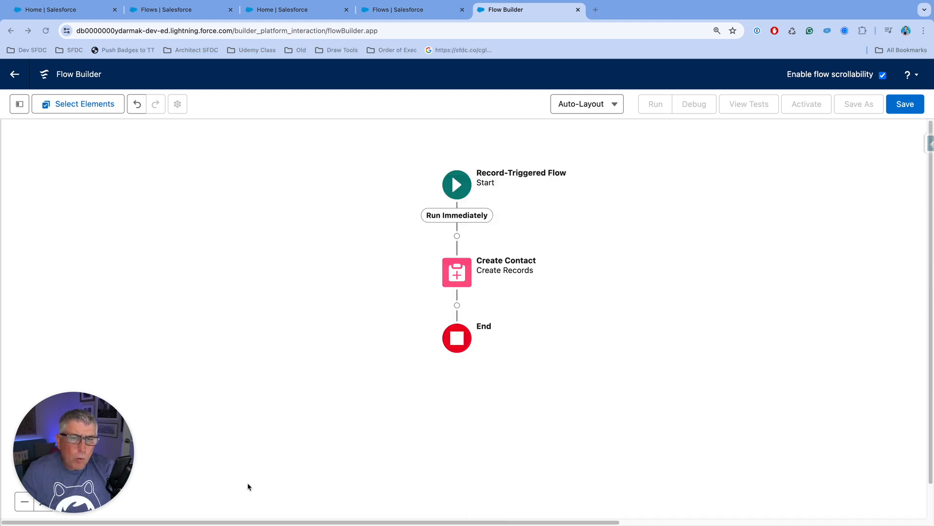
Step: Add a Get Records element after Create Contact and label it Get Tasks
{"action": "left_click", "coordinate": [457, 305]}
{"action": "type", "text": "get"}
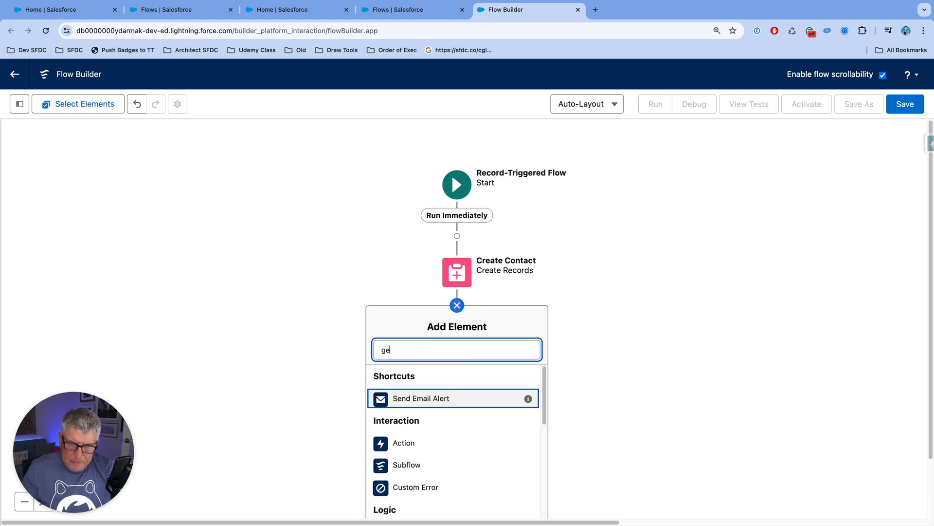
{"action": "left_click", "coordinate": [448, 377]}
{"action": "left_click", "coordinate": [500, 183]}
{"action": "left_click_drag", "start_coordinate": [487, 181], "coordinate": [545, 180]}
{"action": "type", "text": "Tasks"}
{"action": "key", "text": "Tab"}
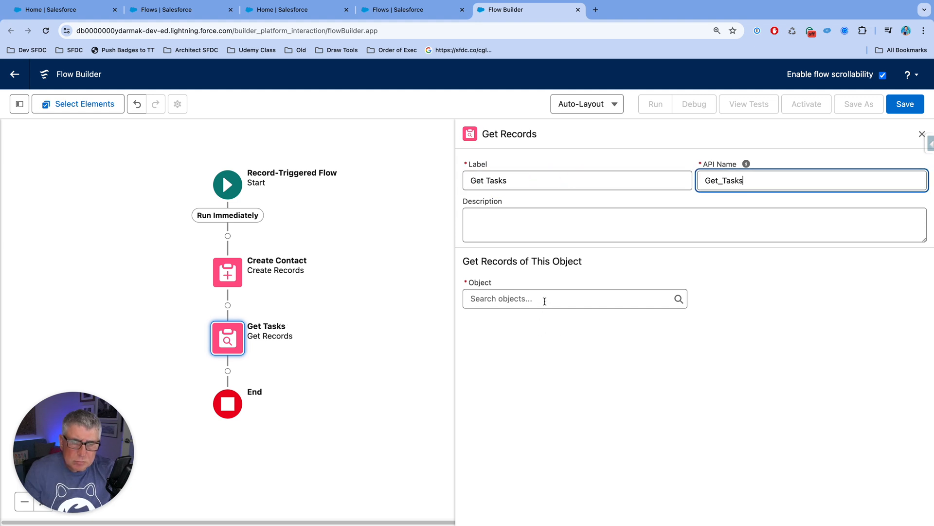
Step: Choose Task as the object whose records the Get Tasks element retrieves
{"action": "left_click", "coordinate": [544, 299]}
{"action": "type", "text": "tass"}
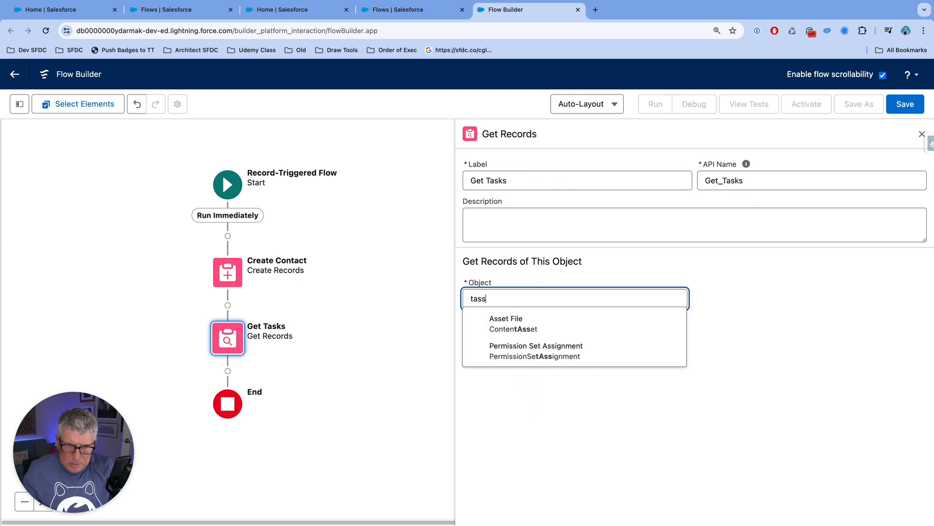
{"action": "key", "text": "BackSpace"}
{"action": "type", "text": "k"}
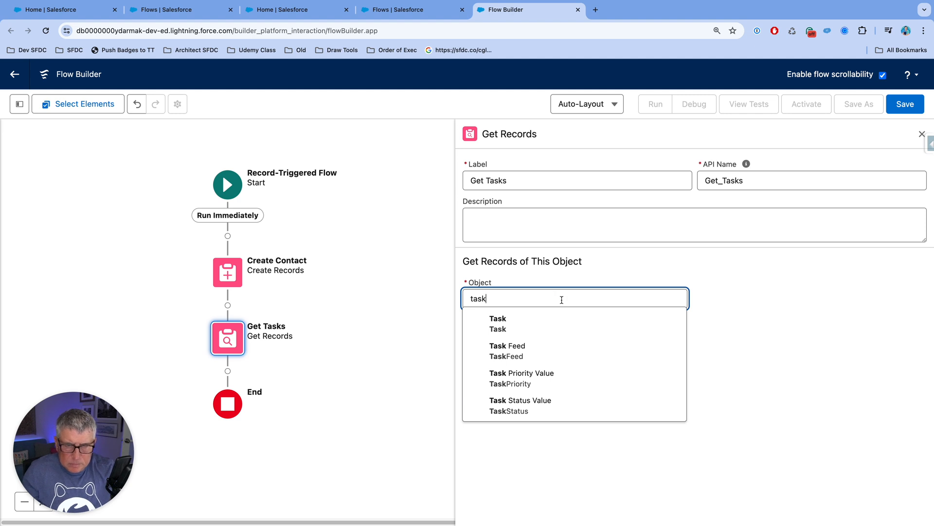
{"action": "left_click", "coordinate": [560, 321]}
Step: Filter the Task records with the condition WhatId Equals $Record > Opportunity ID
{"action": "scroll", "coordinate": [568, 370], "scroll_direction": "down", "scroll_amount": 2}
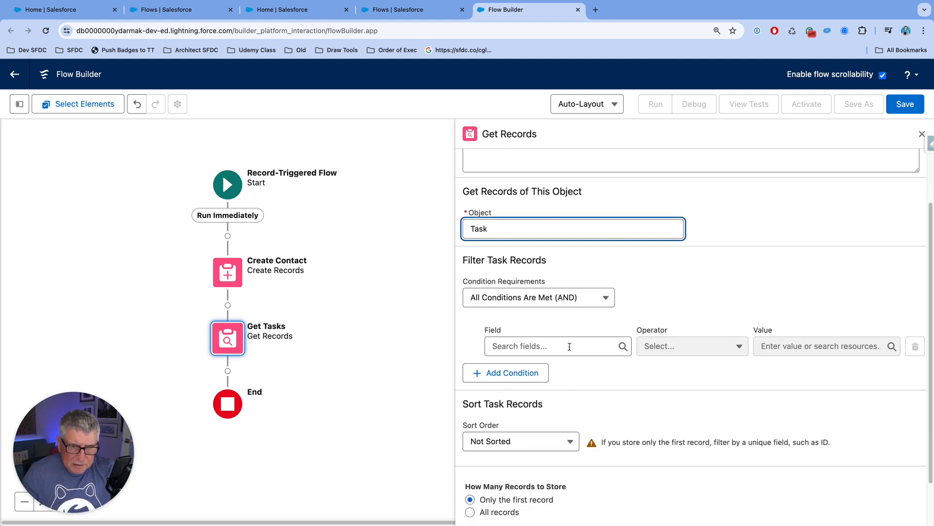
{"action": "left_click", "coordinate": [570, 346]}
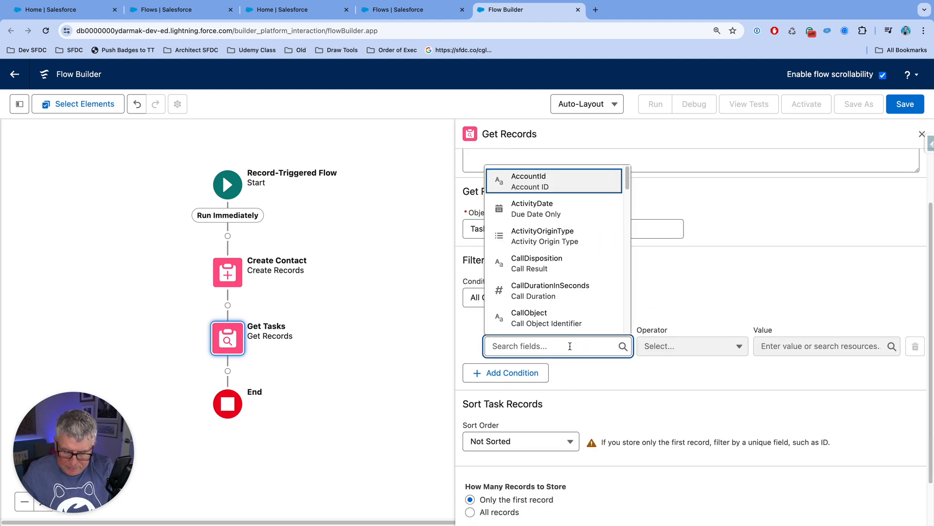
{"action": "type", "text": "WHat"}
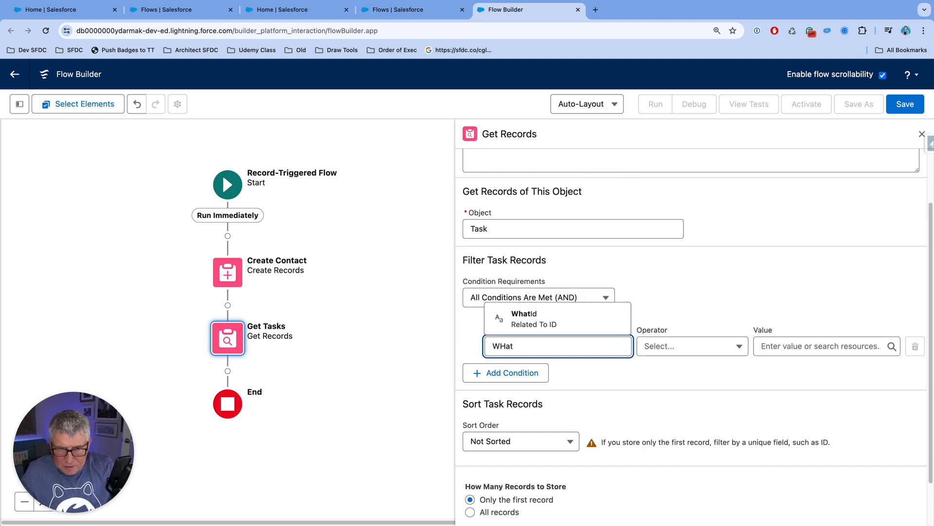
{"action": "left_click", "coordinate": [569, 325]}
{"action": "left_click", "coordinate": [785, 348]}
{"action": "type", "text": "rec"}
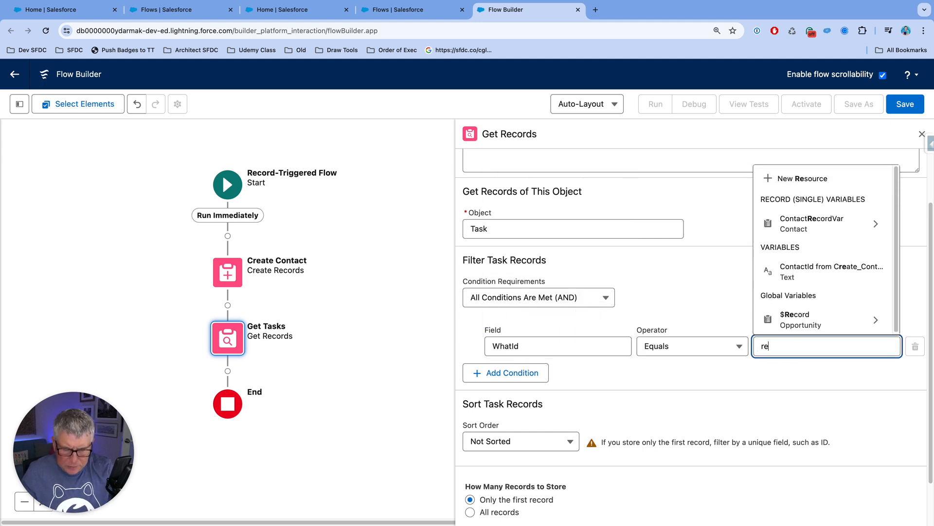
{"action": "left_click", "coordinate": [803, 320]}
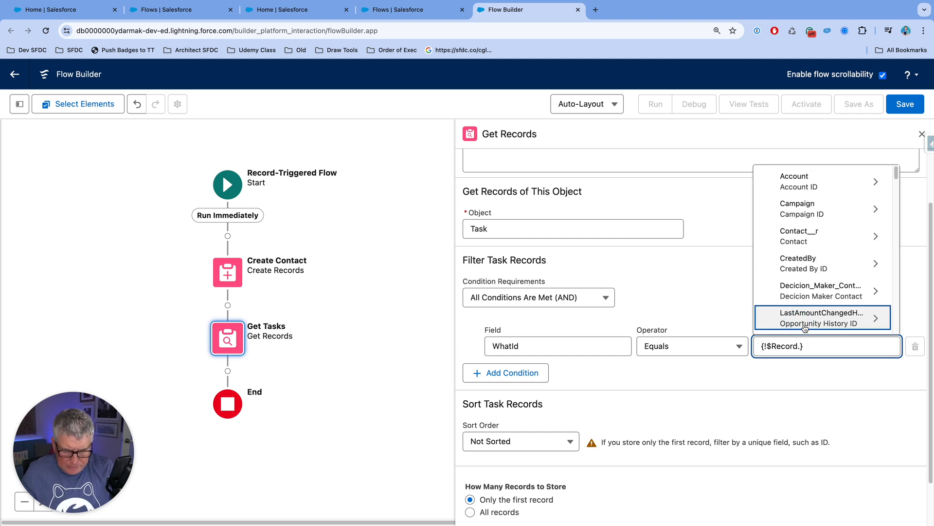
{"action": "type", "text": "Id"}
{"action": "scroll", "coordinate": [837, 302], "scroll_direction": "down", "scroll_amount": 5}
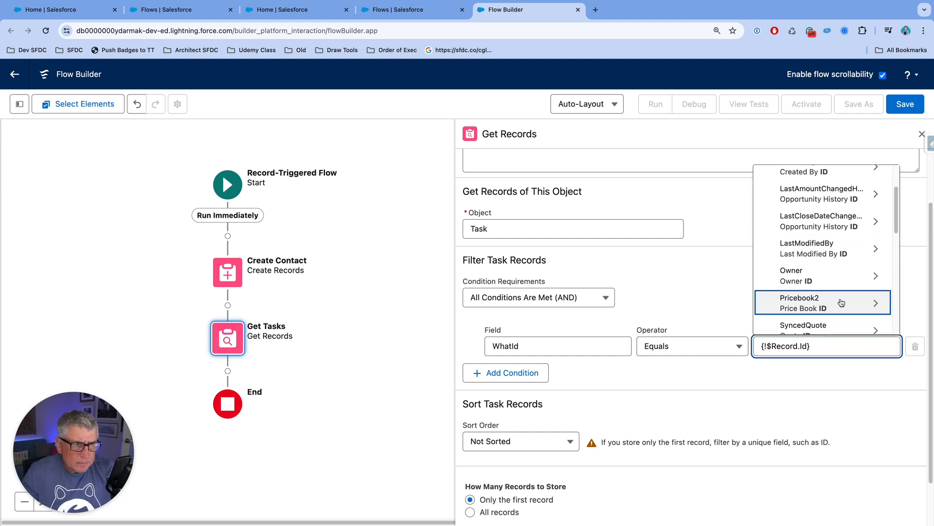
{"action": "scroll", "coordinate": [841, 304], "scroll_direction": "down", "scroll_amount": 3}
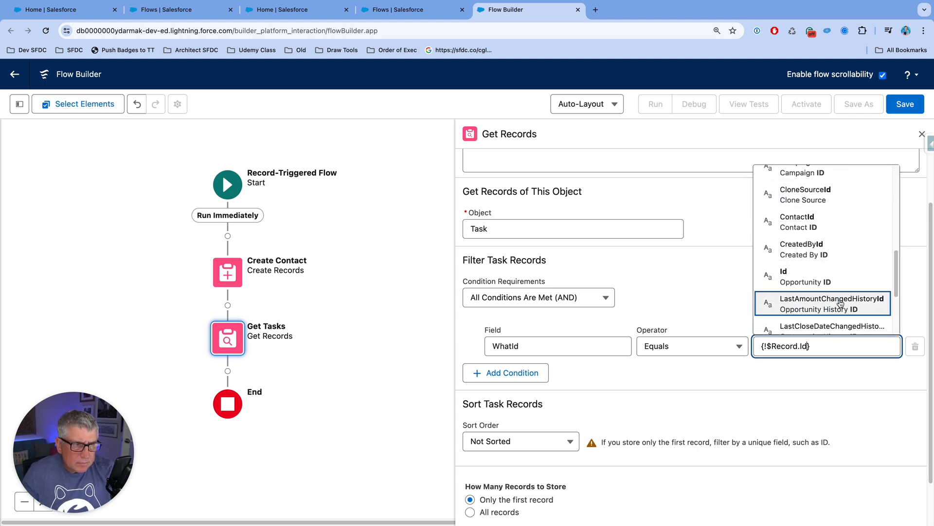
{"action": "left_click", "coordinate": [828, 276]}
Step: Have Get Tasks store all records instead of only the first one, and close its settings
{"action": "scroll", "coordinate": [692, 394], "scroll_direction": "down", "scroll_amount": 1}
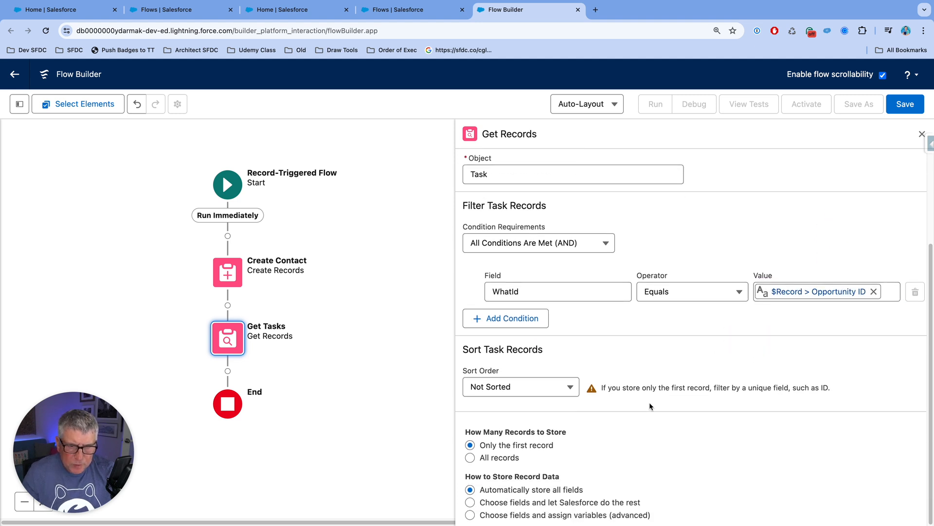
{"action": "left_click", "coordinate": [477, 459]}
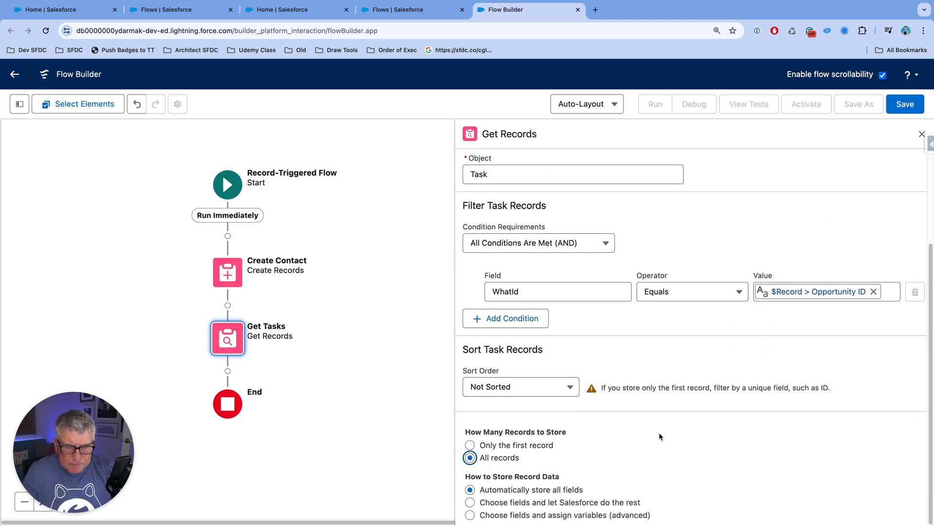
{"action": "left_click", "coordinate": [920, 134]}
Step: Add a Decision element after Get Tasks and label it Is Null?
{"action": "left_click_drag", "start_coordinate": [493, 334], "coordinate": [718, 310]}
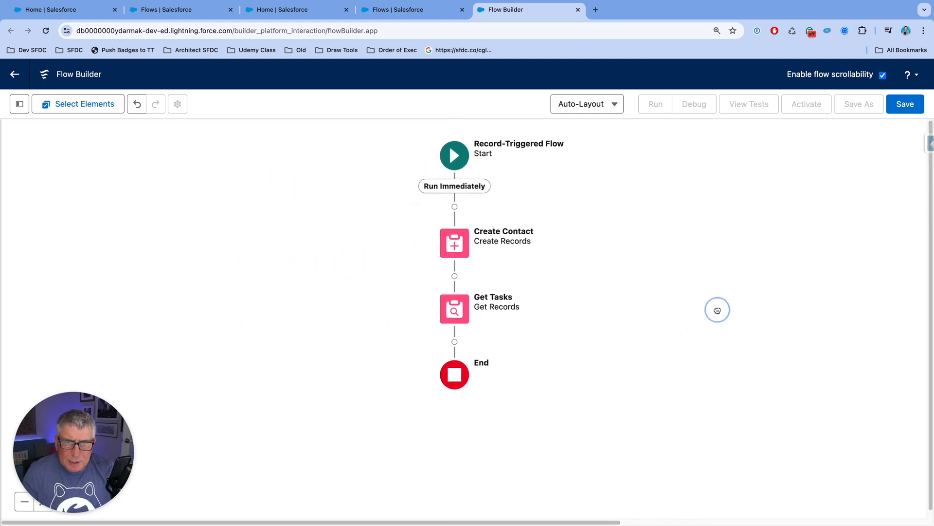
{"action": "left_click", "coordinate": [454, 342]}
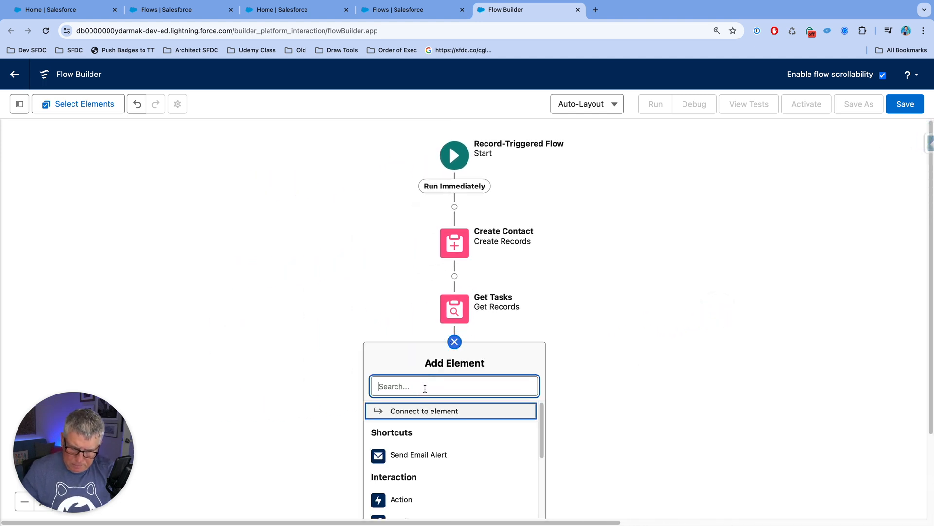
{"action": "type", "text": "Dec"}
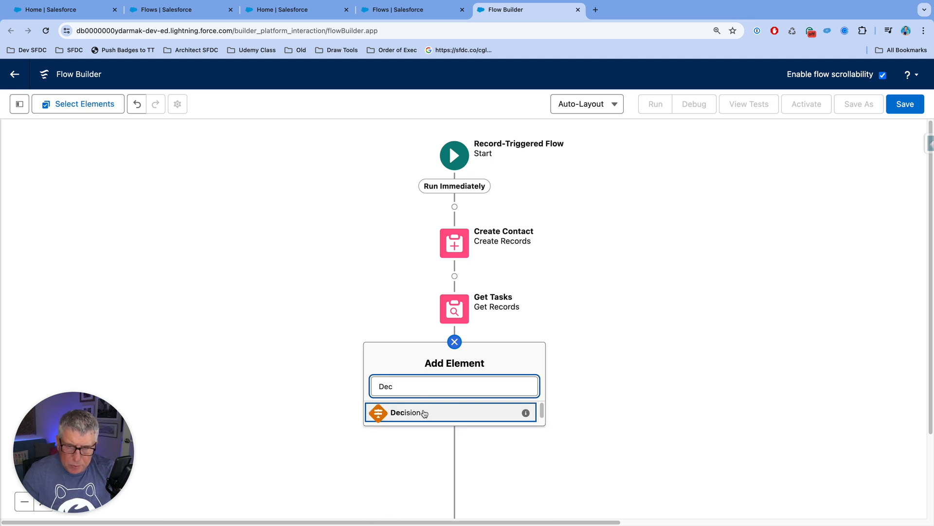
{"action": "left_click", "coordinate": [423, 413]}
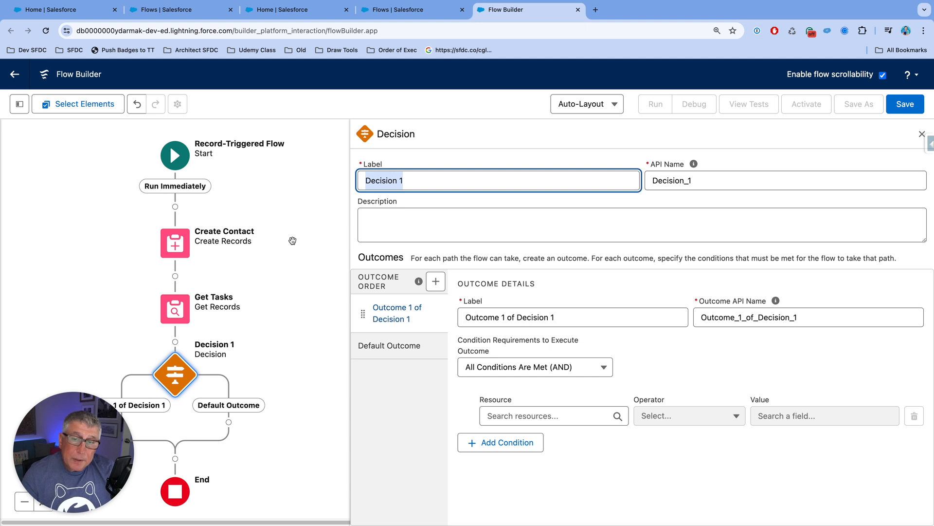
{"action": "left_click", "coordinate": [407, 180]}
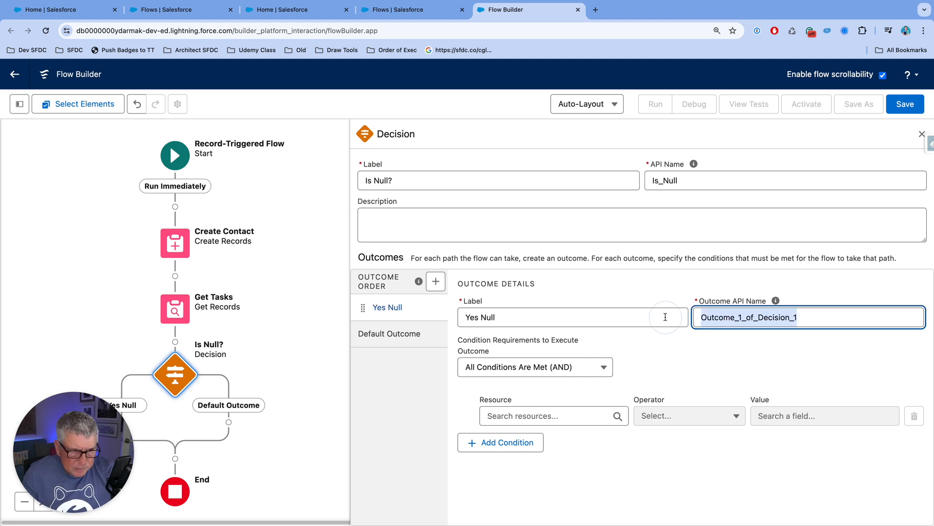
{"action": "key", "text": "BackSpace"}
Step: Label the decision's first outcome Yes Null and its default outcome Not Null
{"action": "left_click", "coordinate": [645, 320]}
{"action": "left_click", "coordinate": [761, 320]}
{"action": "left_click", "coordinate": [413, 341]}
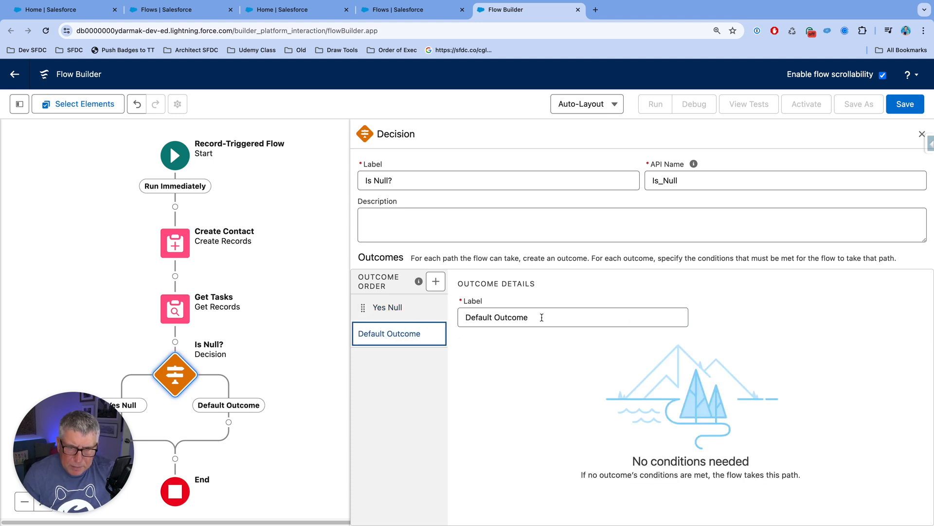
{"action": "triple_click", "coordinate": [542, 317]}
{"action": "type", "text": "Not Null"}
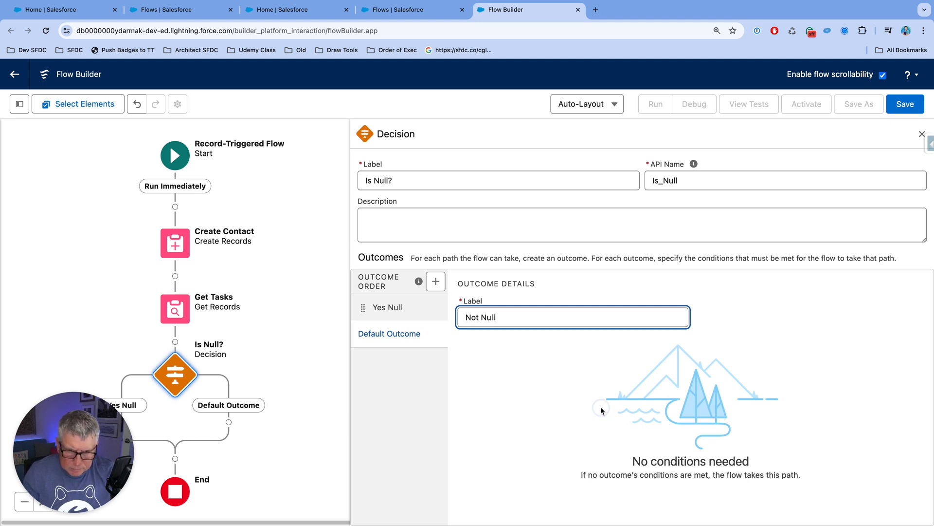
Step: Give the Yes Null outcome the condition that Tasks from Get Tasks uses the operator Is Empty
{"action": "left_click", "coordinate": [412, 308]}
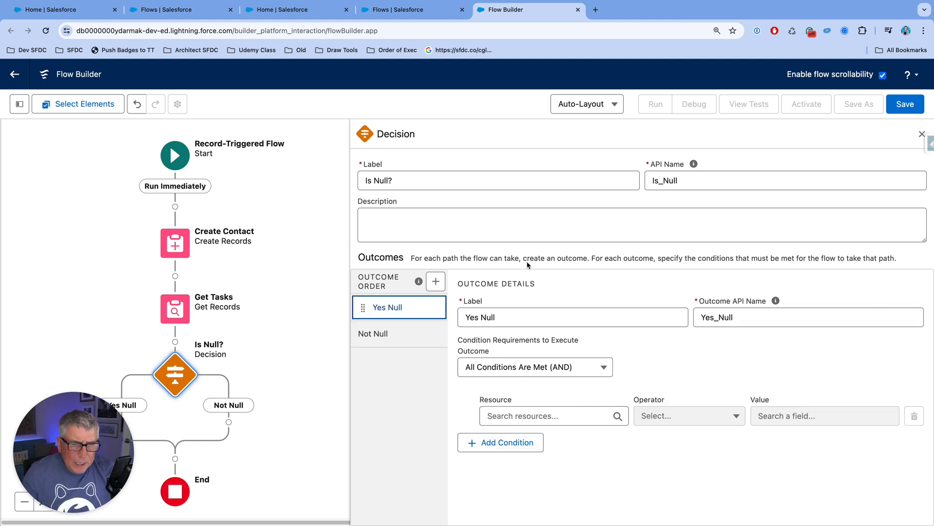
{"action": "left_click", "coordinate": [552, 415]}
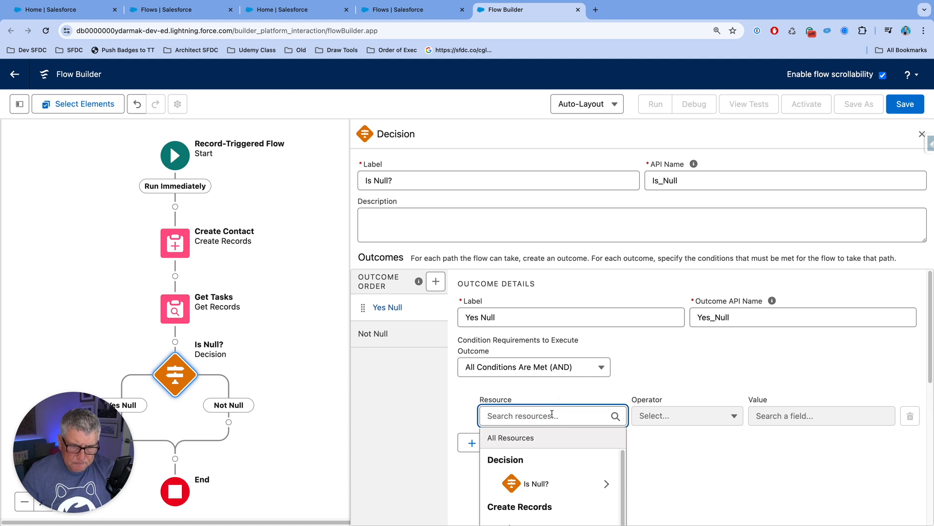
{"action": "scroll", "coordinate": [691, 369], "scroll_direction": "down", "scroll_amount": 3}
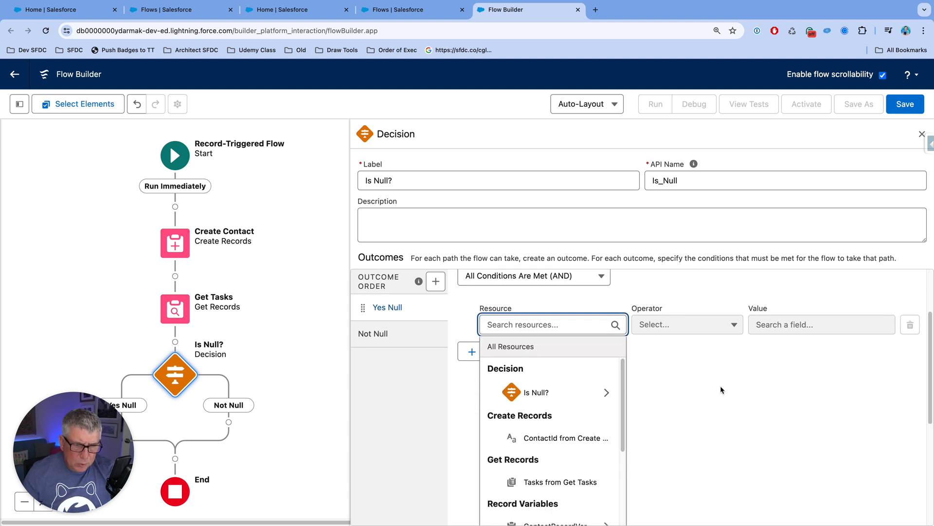
{"action": "scroll", "coordinate": [717, 390], "scroll_direction": "down", "scroll_amount": 2}
{"action": "scroll", "coordinate": [714, 387], "scroll_direction": "up", "scroll_amount": 1}
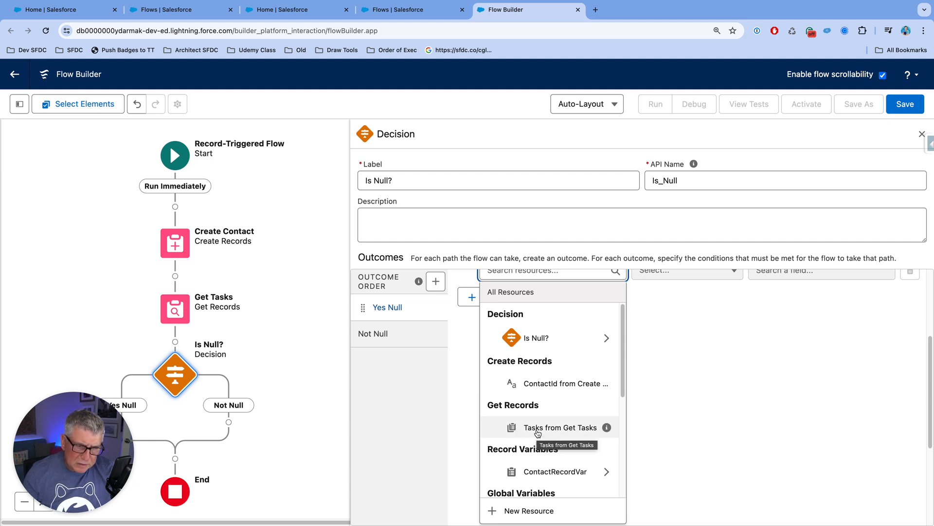
{"action": "left_click", "coordinate": [537, 428]}
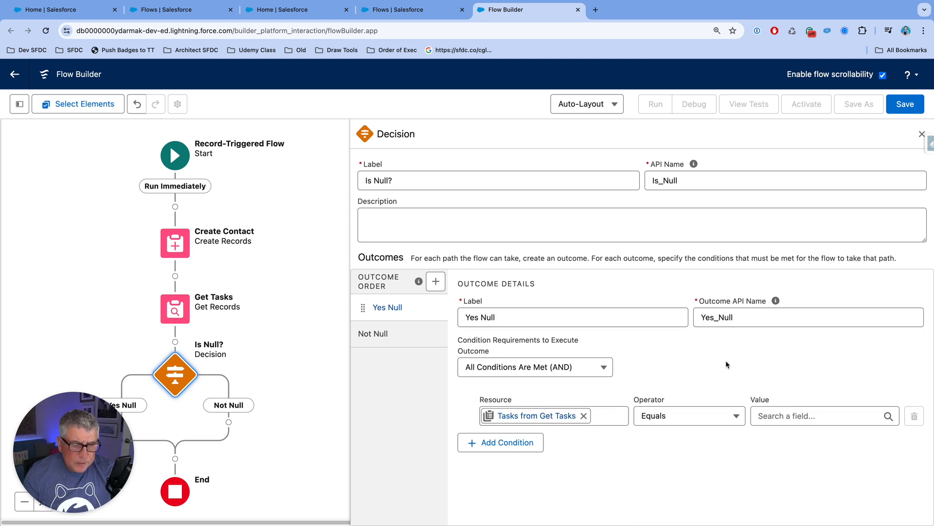
{"action": "left_click", "coordinate": [733, 416]}
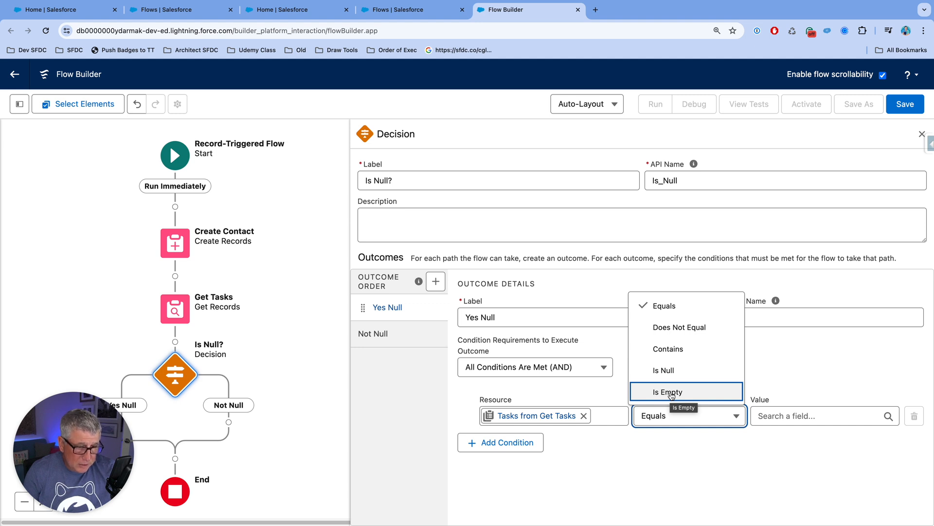
{"action": "left_click", "coordinate": [672, 392]}
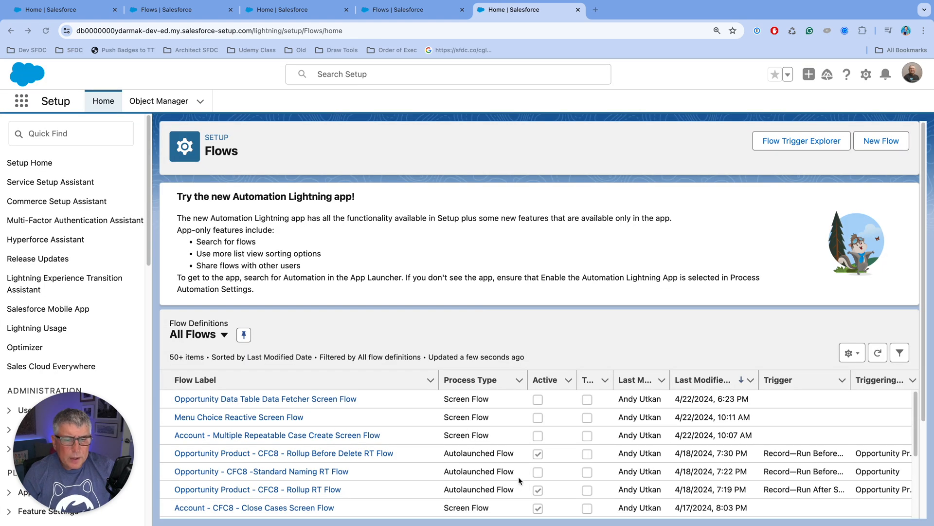
Step: Create a new screen flow and add a Screen element after Start
{"action": "left_click", "coordinate": [898, 146]}
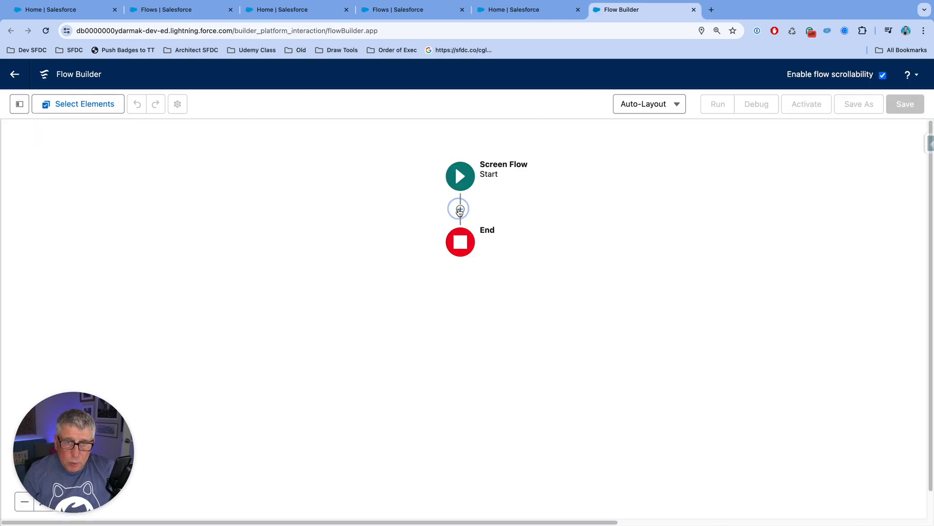
{"action": "left_click", "coordinate": [460, 210]}
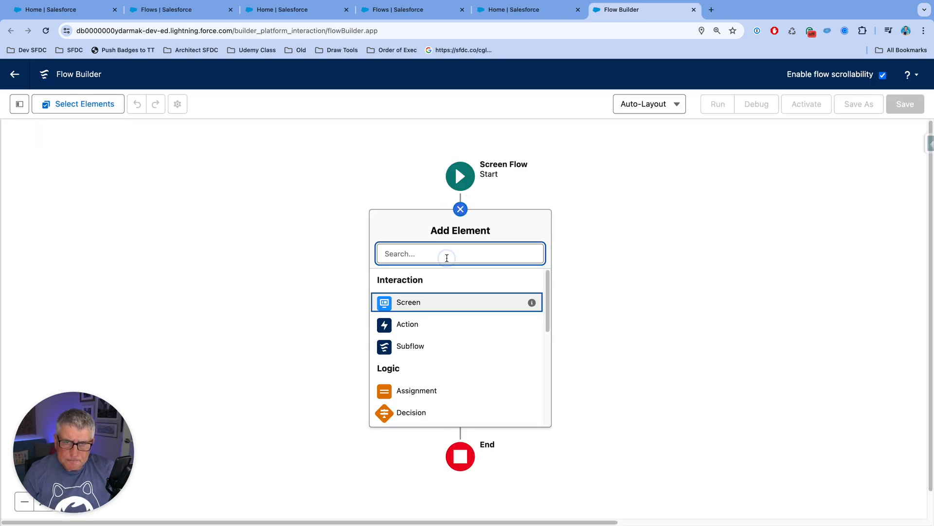
{"action": "left_click", "coordinate": [444, 303]}
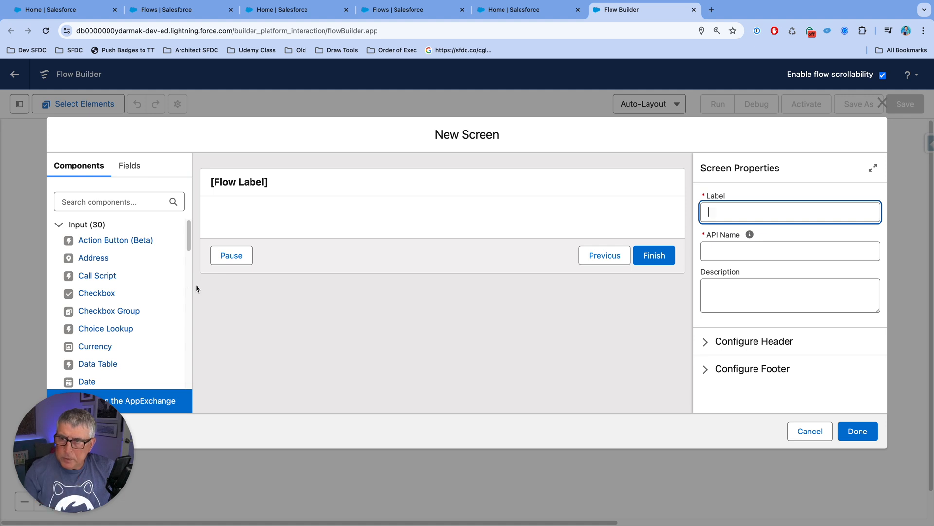
Step: Place an Address component on the new screen and set its API name to Address
{"action": "left_click_drag", "start_coordinate": [93, 257], "coordinate": [267, 216]}
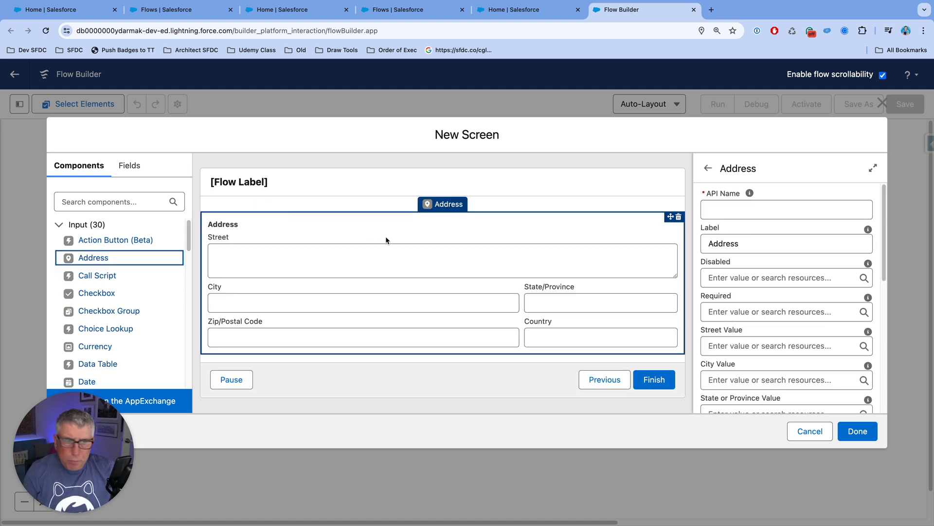
{"action": "left_click", "coordinate": [752, 209]}
{"action": "type", "text": "Address"}
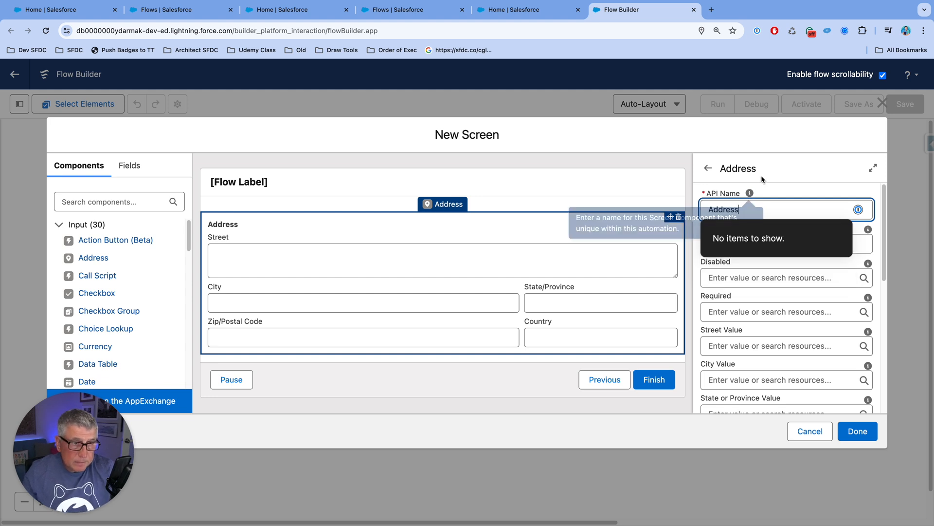
{"action": "left_click", "coordinate": [783, 171]}
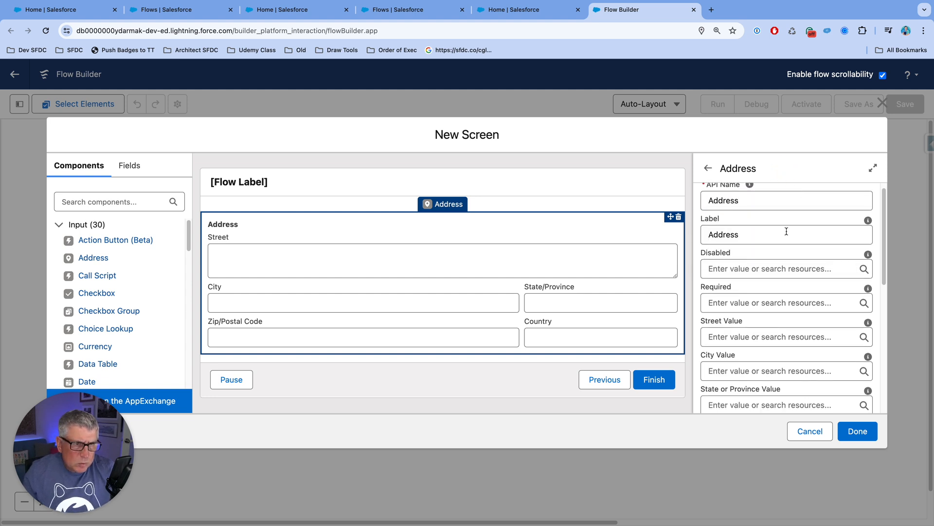
Step: Set the Address component's Show Google Maps Search Field option to $GlobalConstant.True
{"action": "scroll", "coordinate": [769, 251], "scroll_direction": "down", "scroll_amount": 3}
{"action": "scroll", "coordinate": [770, 253], "scroll_direction": "down", "scroll_amount": 5}
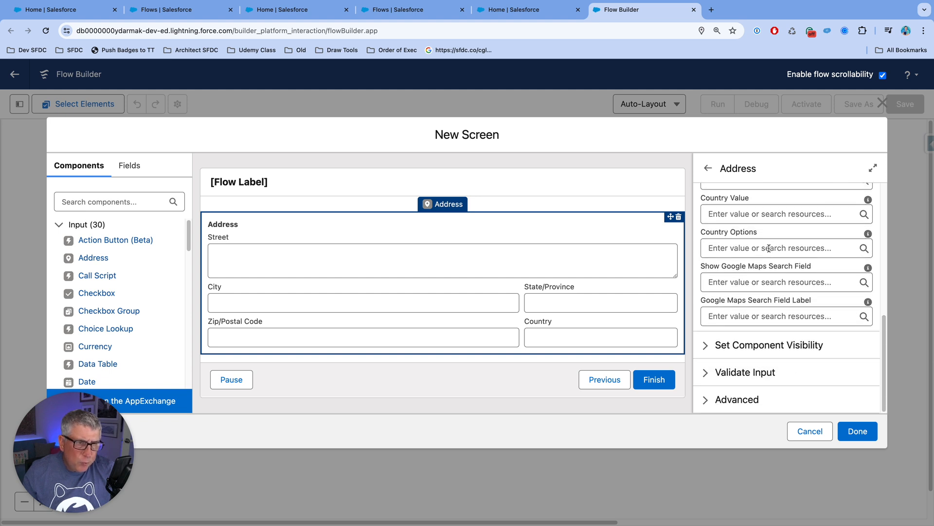
{"action": "left_click", "coordinate": [730, 282]}
{"action": "type", "text": "Tru"}
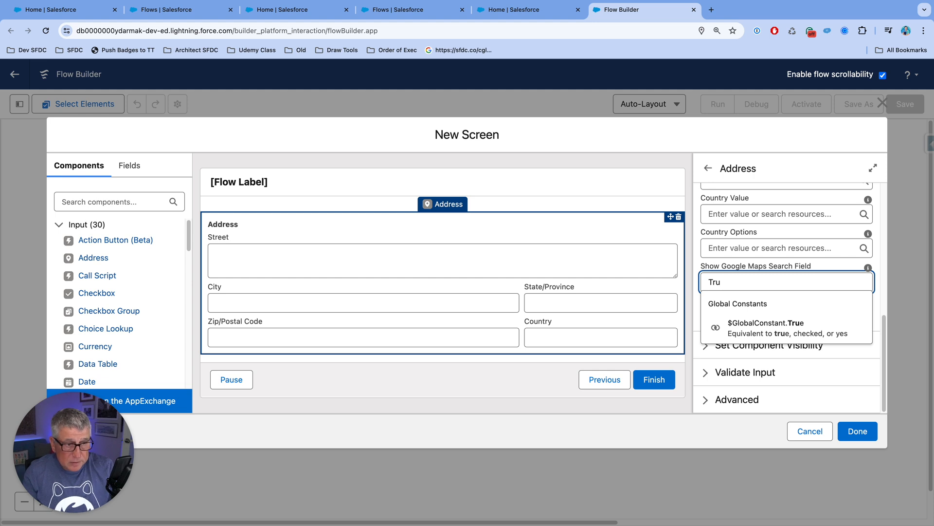
{"action": "left_click", "coordinate": [744, 324]}
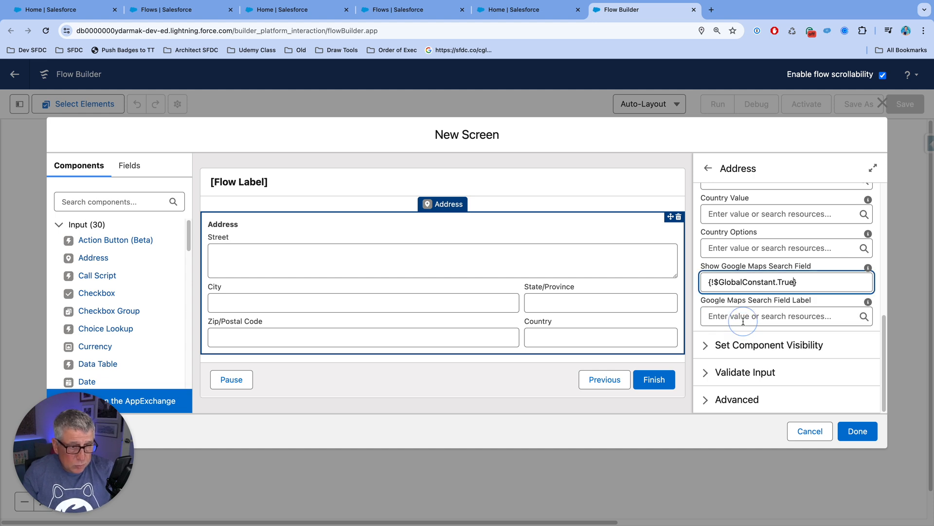
Step: Set the Address component's Google Maps search field label to Google Maps
{"action": "left_click", "coordinate": [755, 318]}
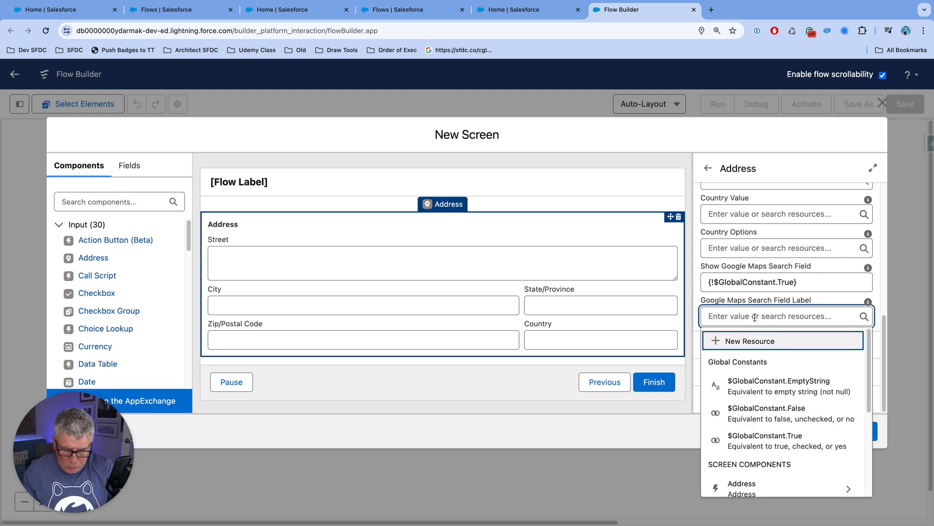
{"action": "type", "text": "Google Maps"}
{"action": "left_click", "coordinate": [607, 265]}
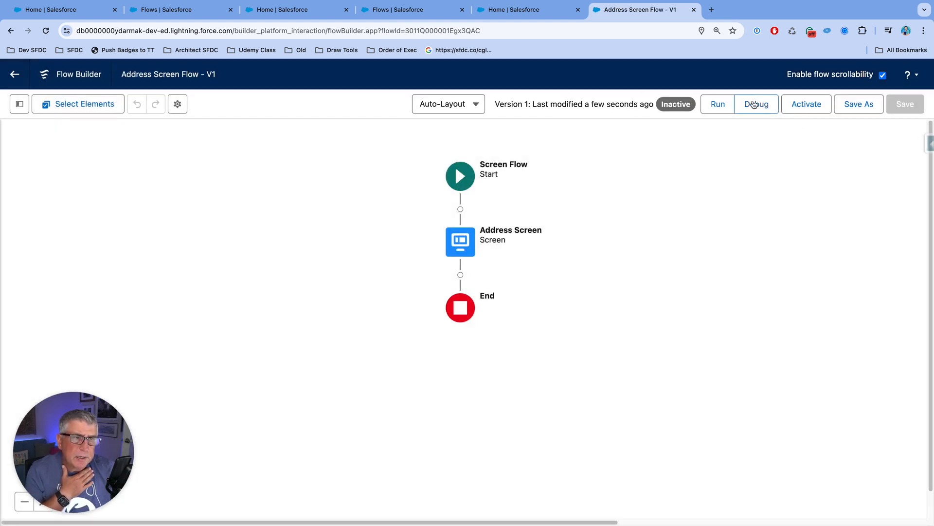
Step: Debug the Address Screen Flow, fill the address by searching a street number in Google Maps and choosing a suggestion, and close the test run
{"action": "left_click", "coordinate": [754, 102]}
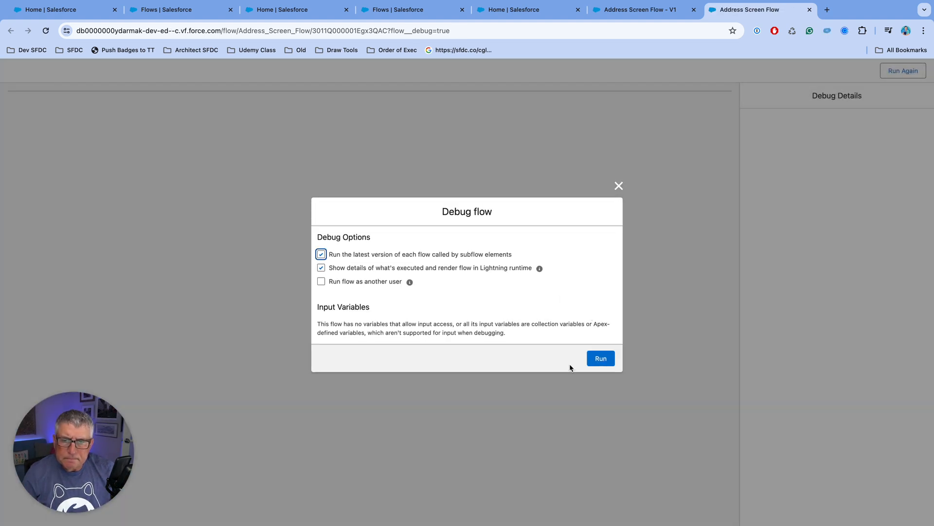
{"action": "left_click", "coordinate": [595, 360]}
{"action": "left_click", "coordinate": [72, 149]}
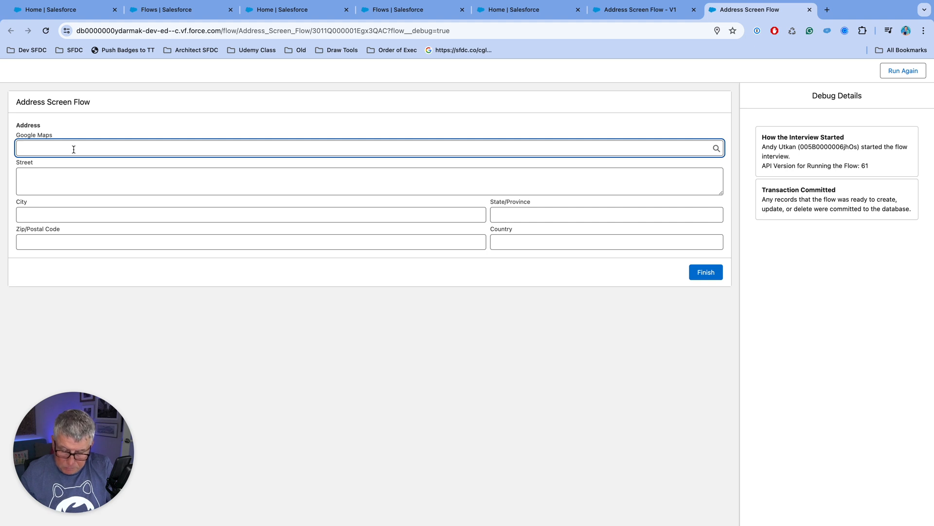
{"action": "type", "text": "55"}
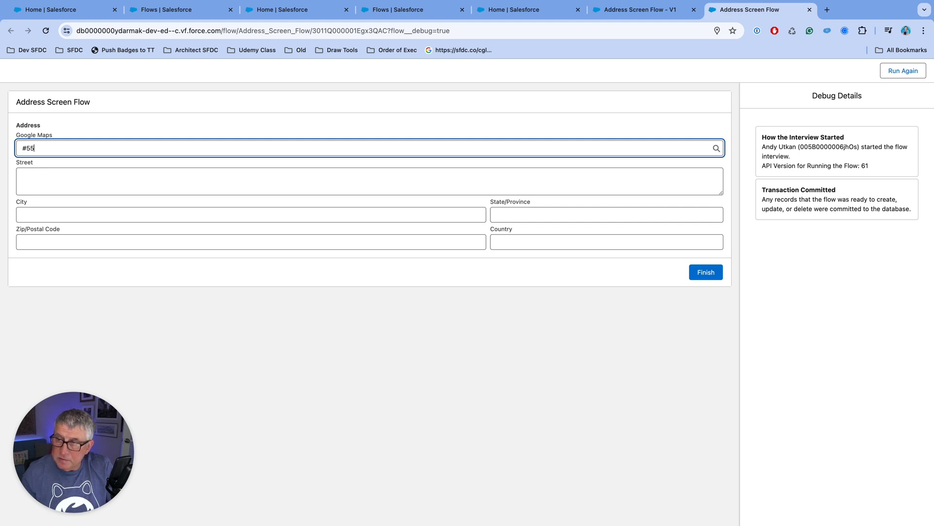
{"action": "type", "text": "5355"}
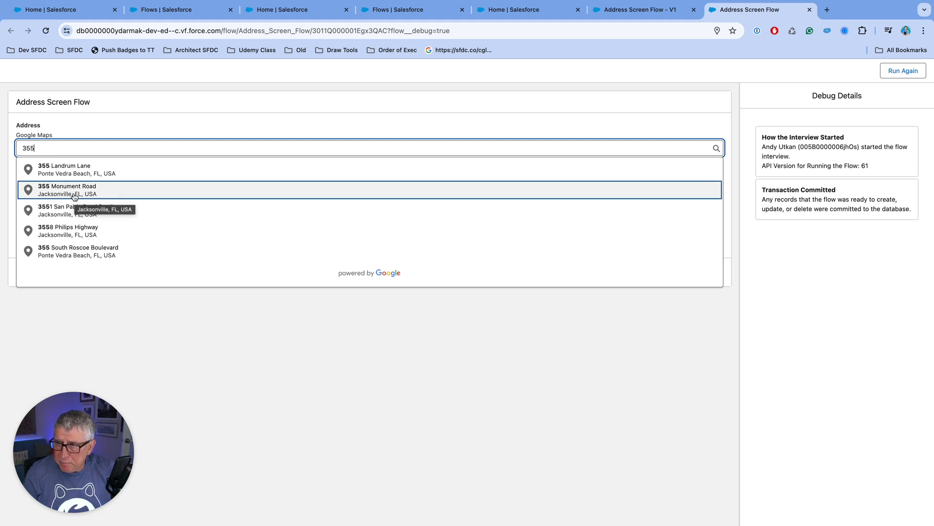
{"action": "left_click", "coordinate": [74, 197]}
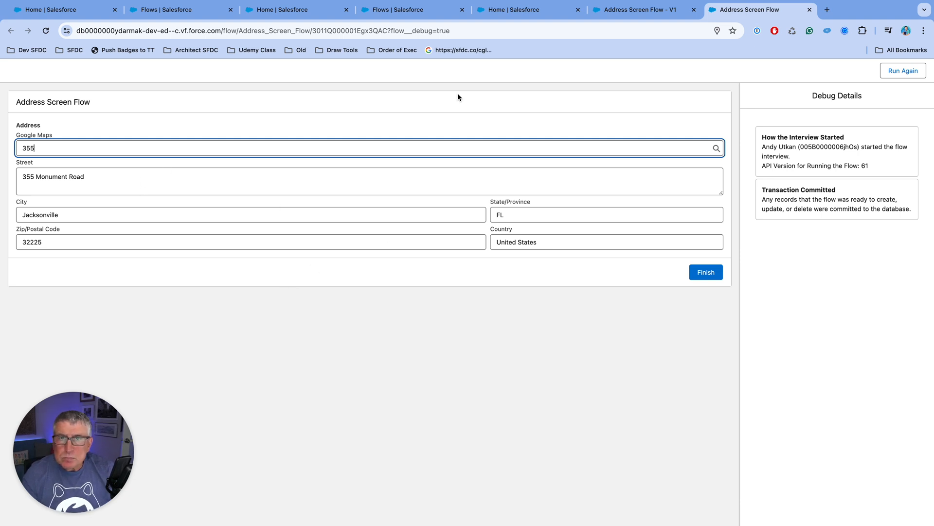
{"action": "left_click", "coordinate": [810, 10]}
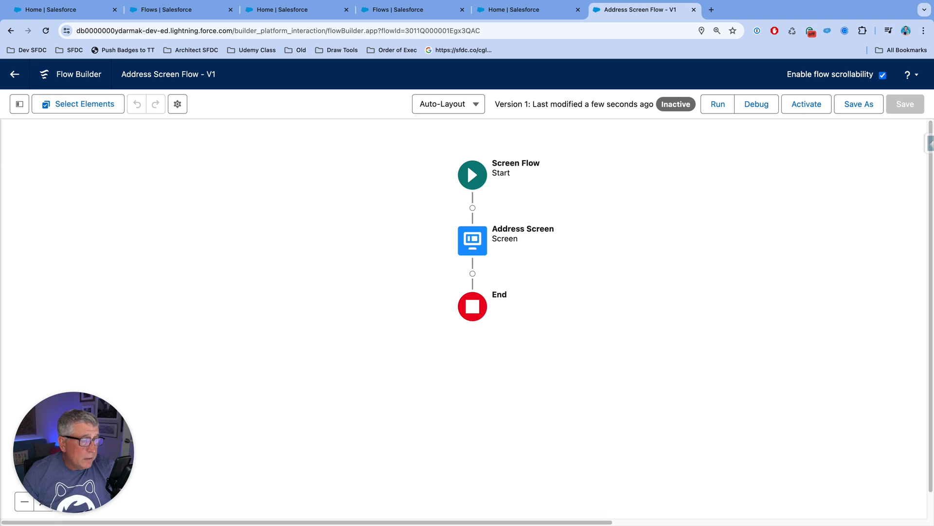
Step: Open the Address Screen element for editing and review the available input components
{"action": "left_click", "coordinate": [473, 240]}
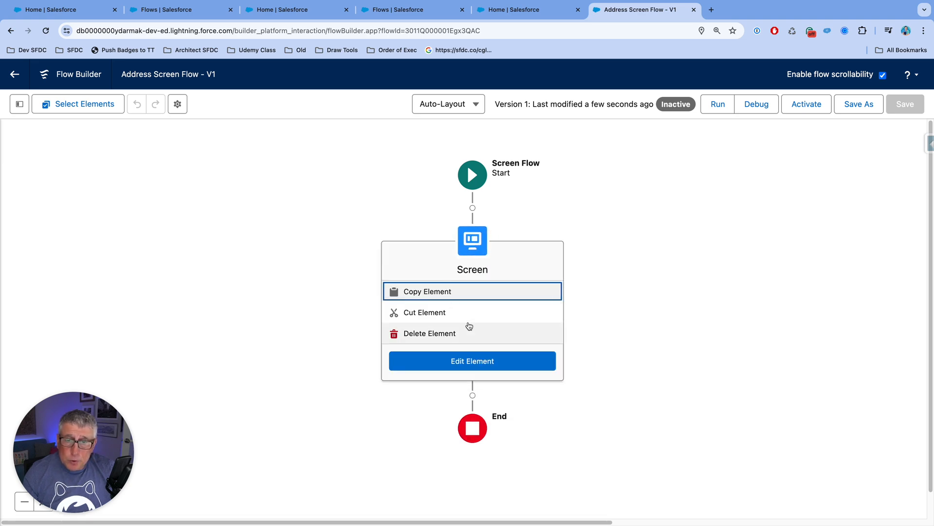
{"action": "left_click", "coordinate": [465, 361]}
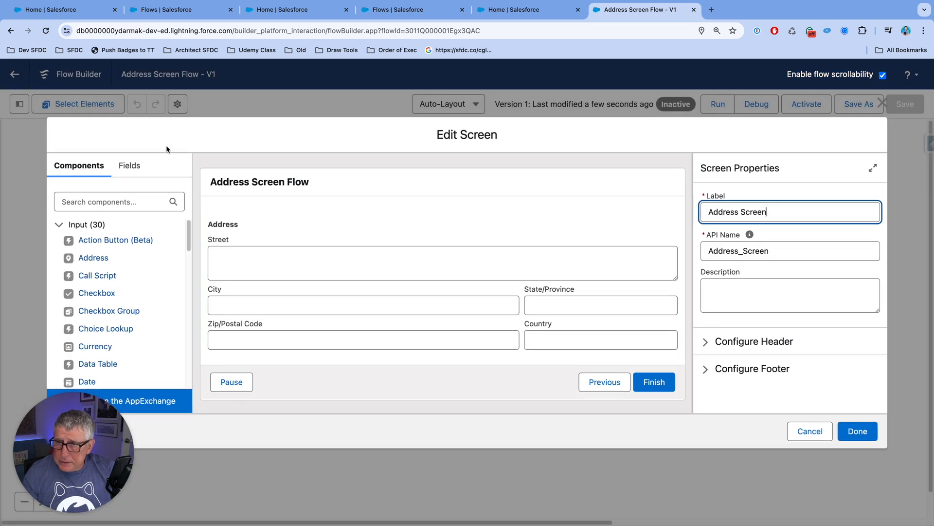
{"action": "scroll", "coordinate": [147, 303], "scroll_direction": "down", "scroll_amount": 1}
{"action": "scroll", "coordinate": [146, 302], "scroll_direction": "down", "scroll_amount": 5}
{"action": "scroll", "coordinate": [94, 301], "scroll_direction": "up", "scroll_amount": 3}
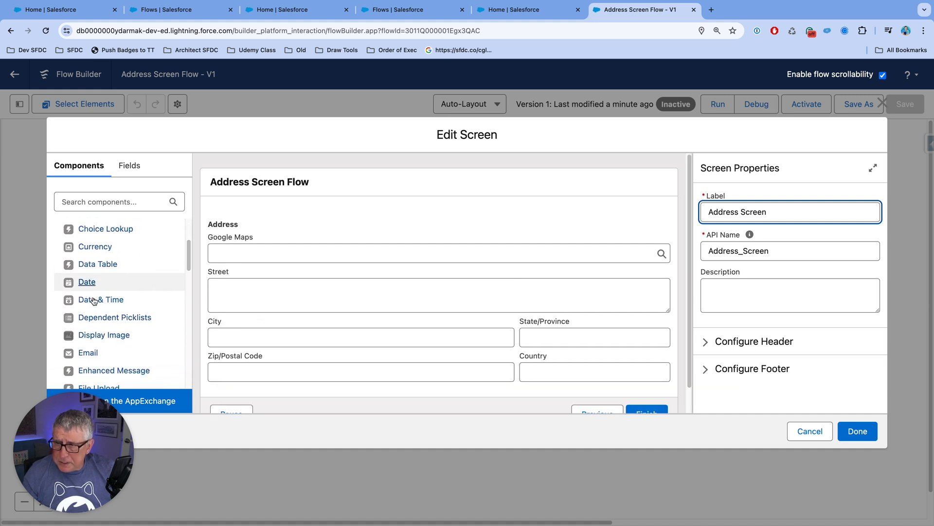
{"action": "scroll", "coordinate": [94, 301], "scroll_direction": "down", "scroll_amount": 5}
{"action": "scroll", "coordinate": [94, 300], "scroll_direction": "down", "scroll_amount": 10}
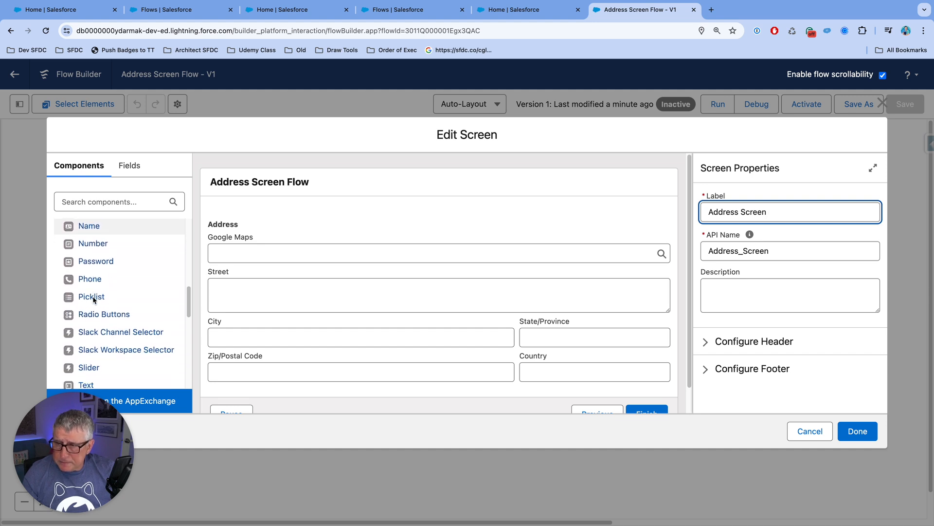
{"action": "scroll", "coordinate": [94, 300], "scroll_direction": "down", "scroll_amount": 2}
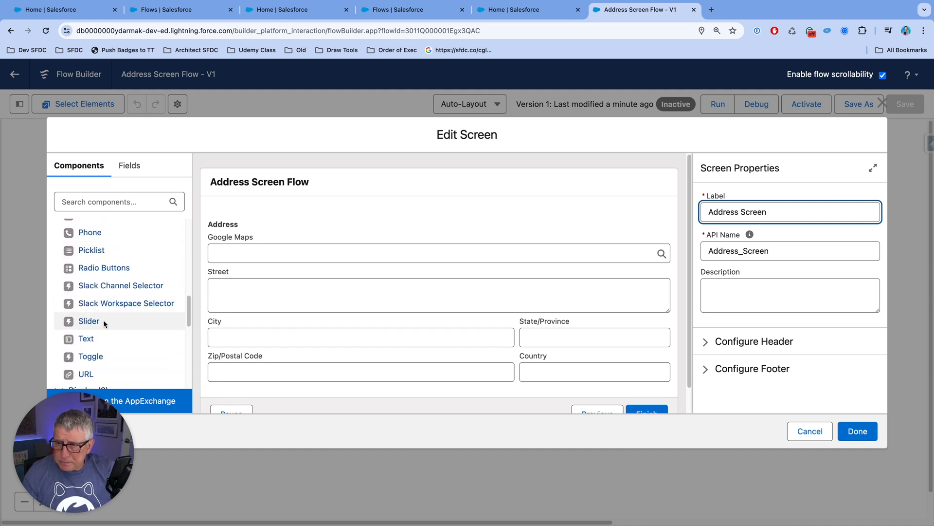
Step: Add a Text component above the Address component and review its settings
{"action": "left_click_drag", "start_coordinate": [86, 339], "coordinate": [313, 216]}
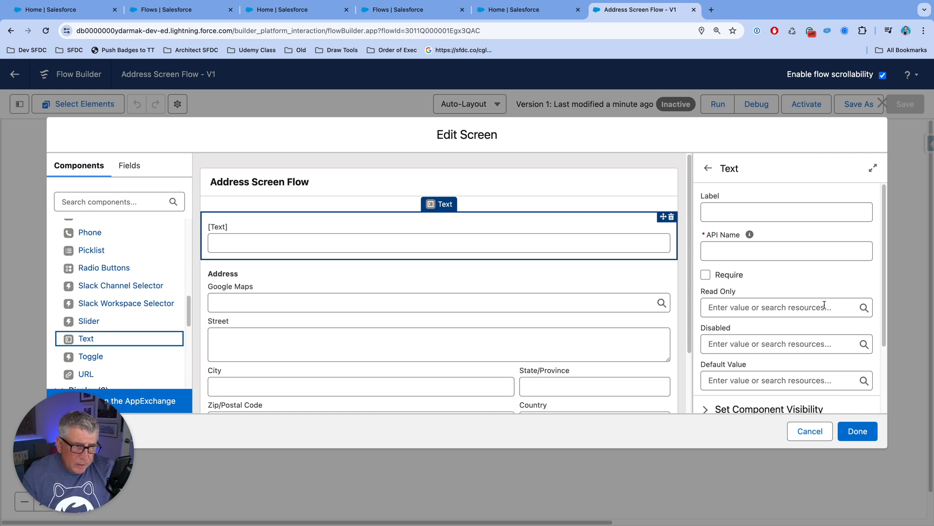
{"action": "scroll", "coordinate": [803, 290], "scroll_direction": "down", "scroll_amount": 2}
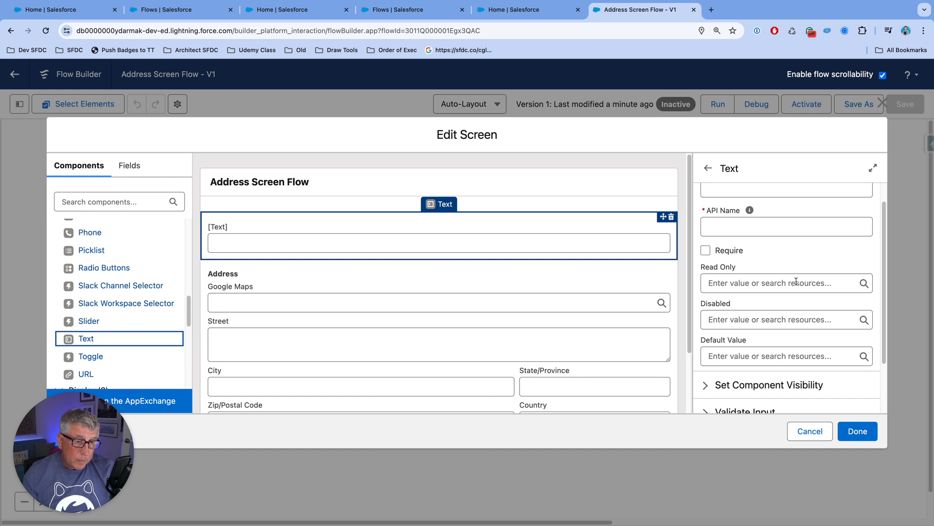
{"action": "scroll", "coordinate": [797, 283], "scroll_direction": "down", "scroll_amount": 2}
{"action": "scroll", "coordinate": [796, 284], "scroll_direction": "up", "scroll_amount": 3}
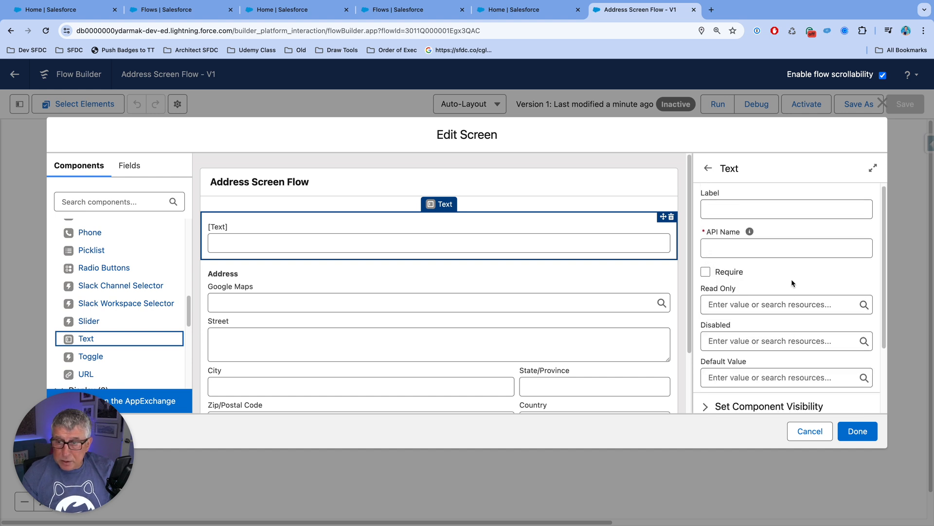
{"action": "scroll", "coordinate": [110, 258], "scroll_direction": "up", "scroll_amount": 2}
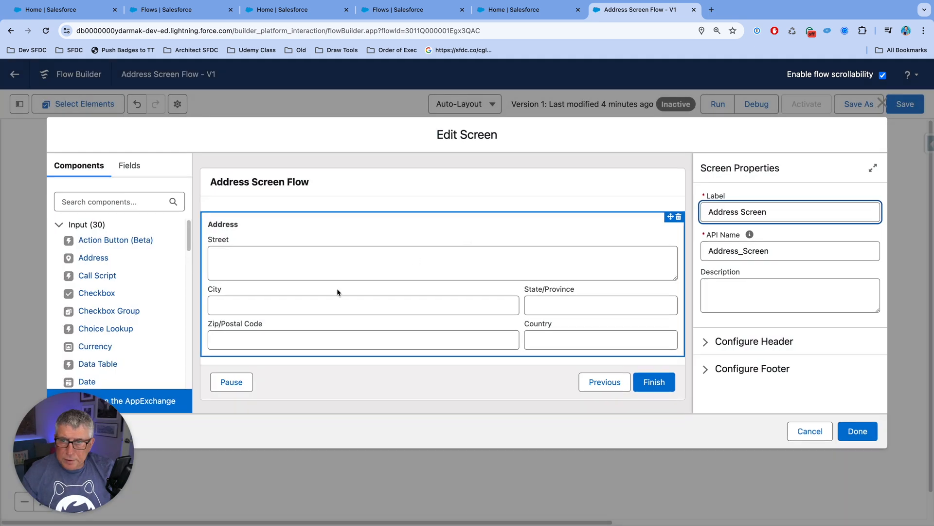
Step: Find the Repeater component and add it below the Address component on the screen
{"action": "left_click", "coordinate": [114, 203]}
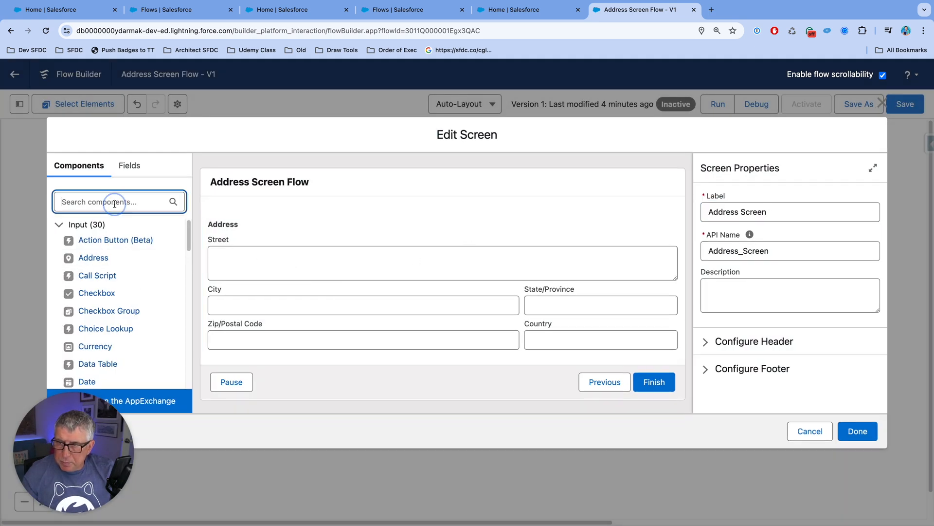
{"action": "type", "text": "re"}
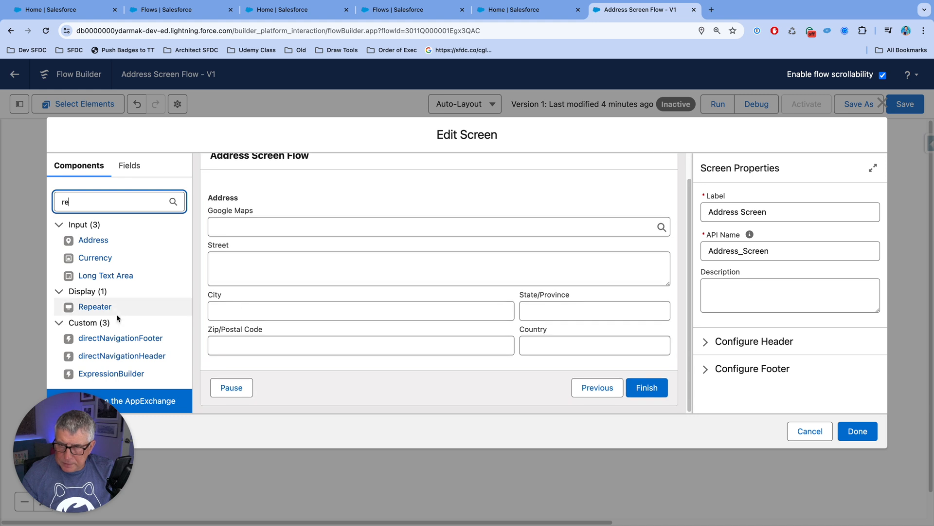
{"action": "left_click_drag", "start_coordinate": [95, 307], "coordinate": [281, 358]}
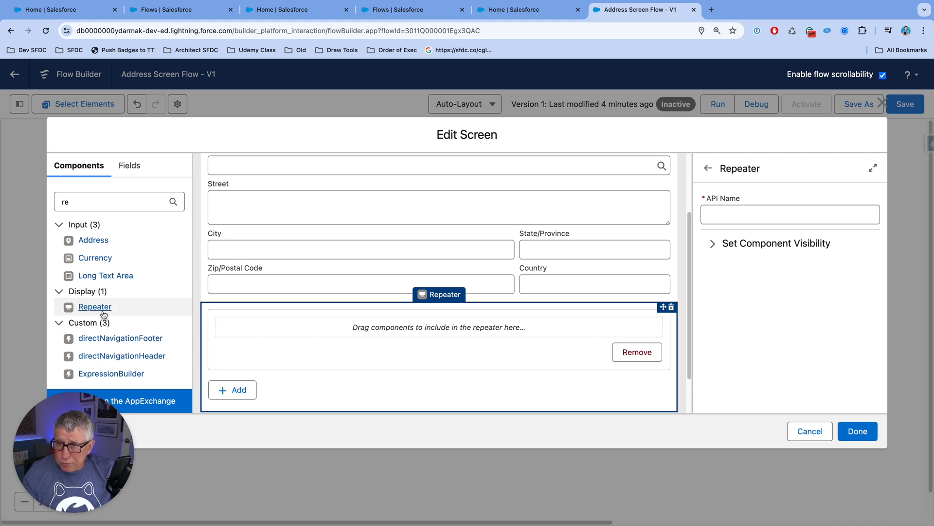
Step: Place a Text and a Long Text Area component inside the Repeater, and delete the whole Repeater
{"action": "left_click_drag", "start_coordinate": [76, 205], "coordinate": [58, 202]}
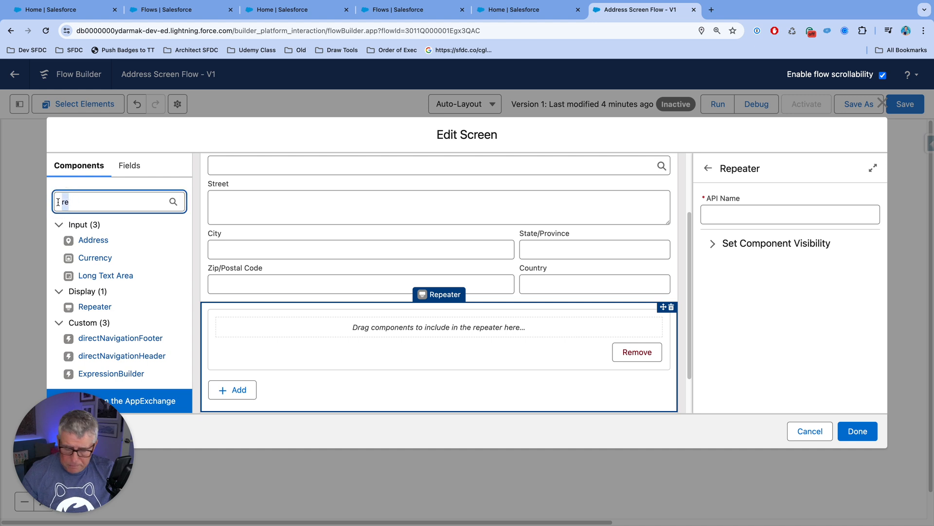
{"action": "type", "text": "tex"}
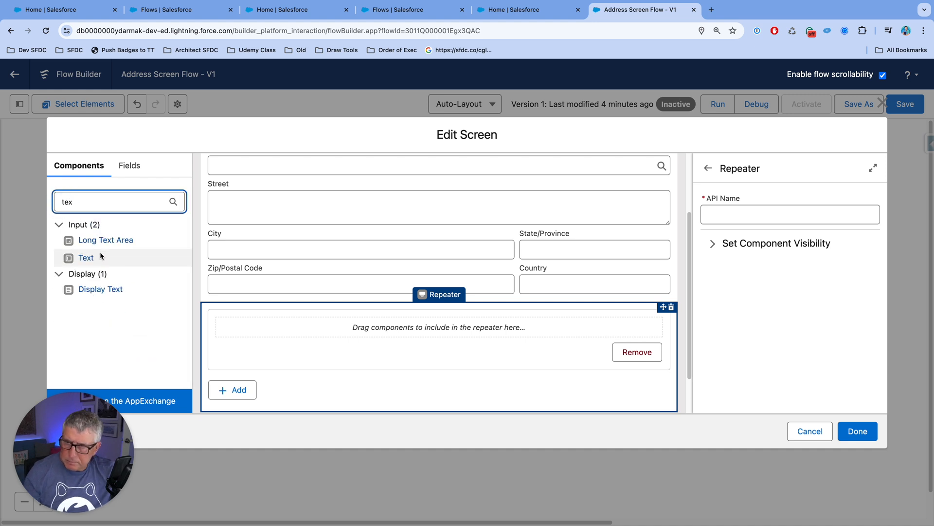
{"action": "left_click_drag", "start_coordinate": [85, 261], "coordinate": [268, 323]}
{"action": "left_click", "coordinate": [95, 205]}
{"action": "left_click_drag", "start_coordinate": [58, 202], "coordinate": [88, 203]}
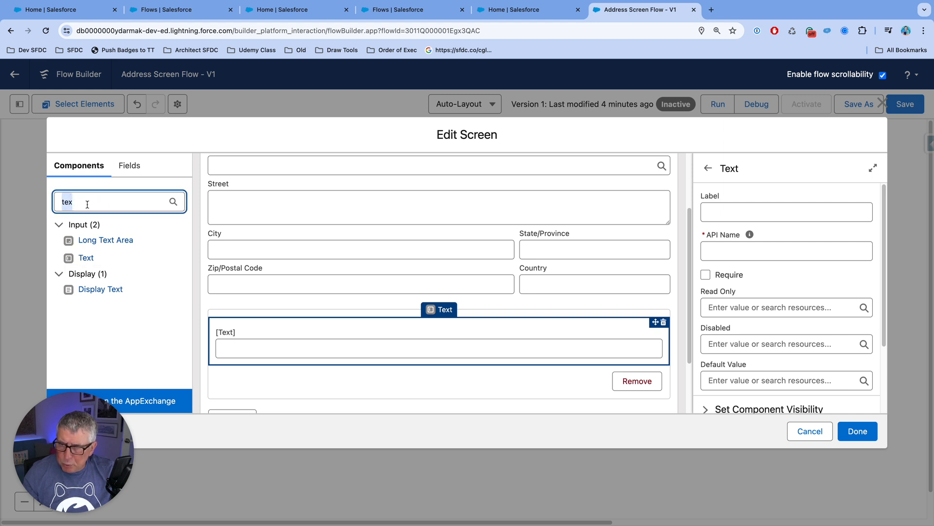
{"action": "left_click_drag", "start_coordinate": [99, 240], "coordinate": [256, 367]}
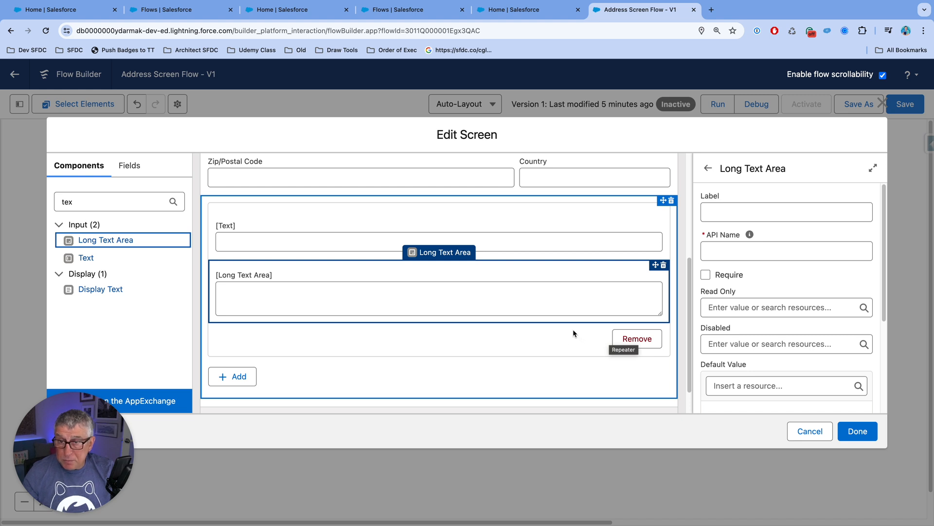
{"action": "scroll", "coordinate": [573, 330], "scroll_direction": "up", "scroll_amount": 2}
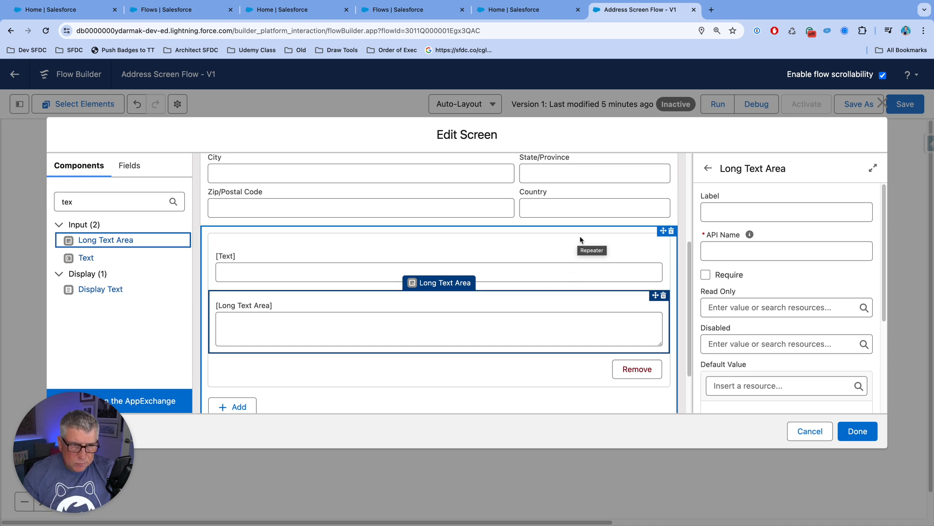
{"action": "left_click", "coordinate": [671, 231]}
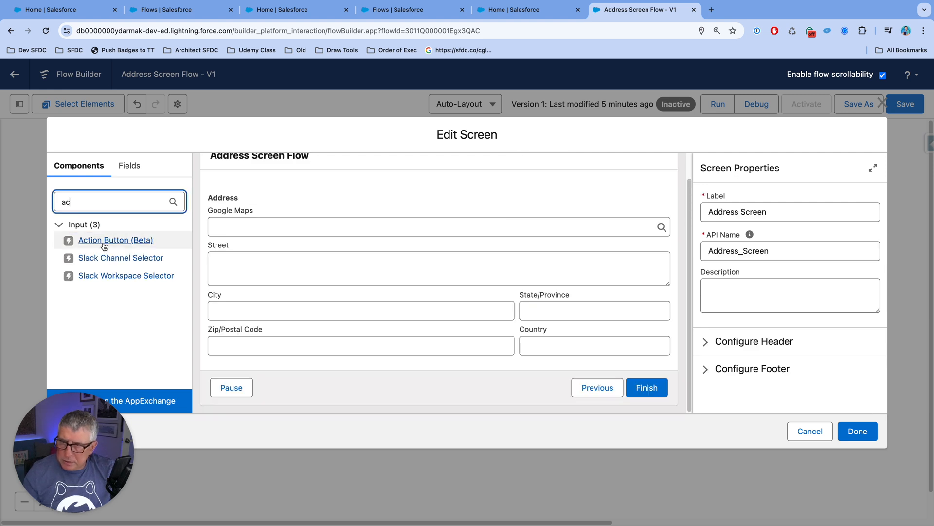
Step: Add an Action Button (Beta) component below the Address component, review its settings, and delete it
{"action": "left_click_drag", "start_coordinate": [104, 245], "coordinate": [356, 363]}
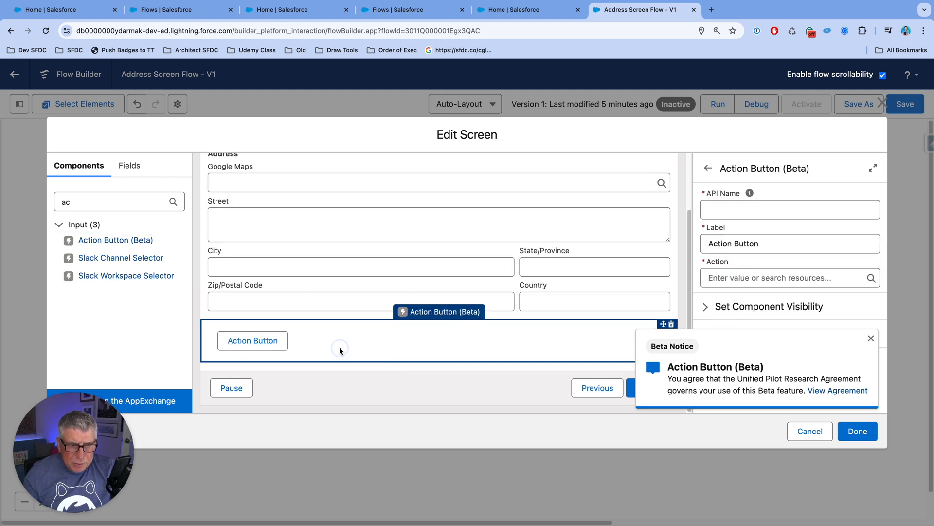
{"action": "left_click", "coordinate": [872, 338]}
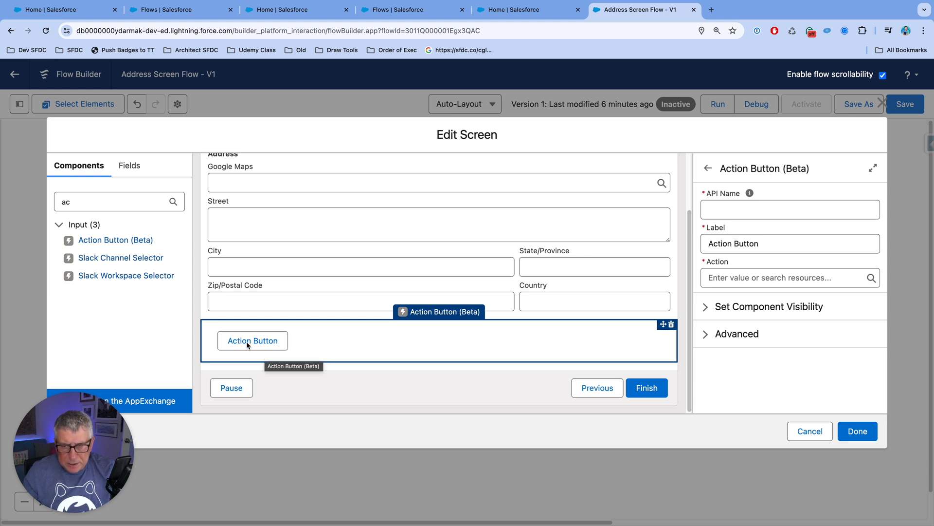
{"action": "left_click", "coordinate": [672, 325]}
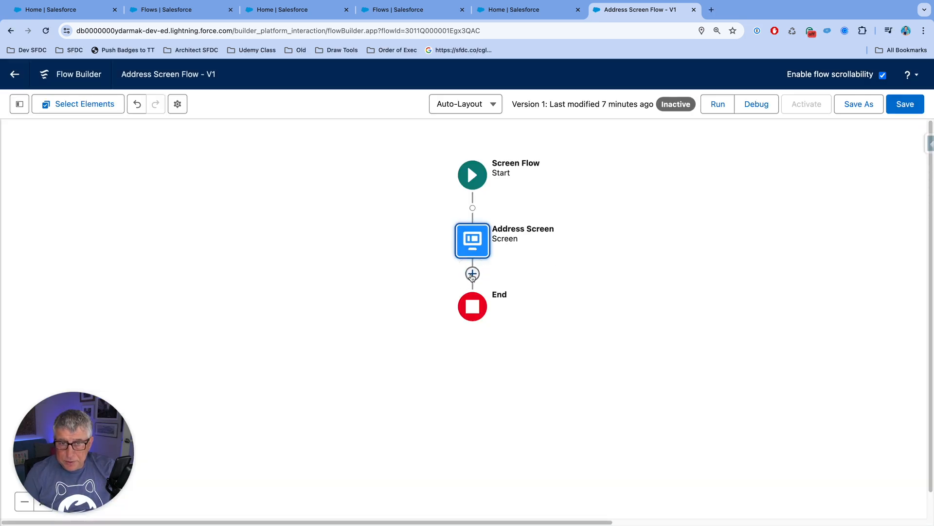
Step: Add a Decision element between the Address Screen and the end of the flow
{"action": "left_click", "coordinate": [472, 274]}
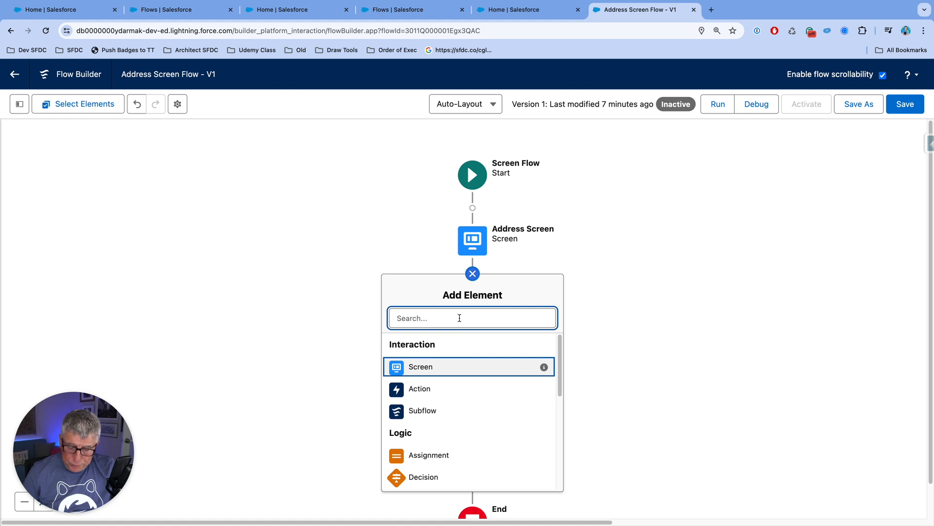
{"action": "type", "text": "dec"}
{"action": "left_click", "coordinate": [453, 343]}
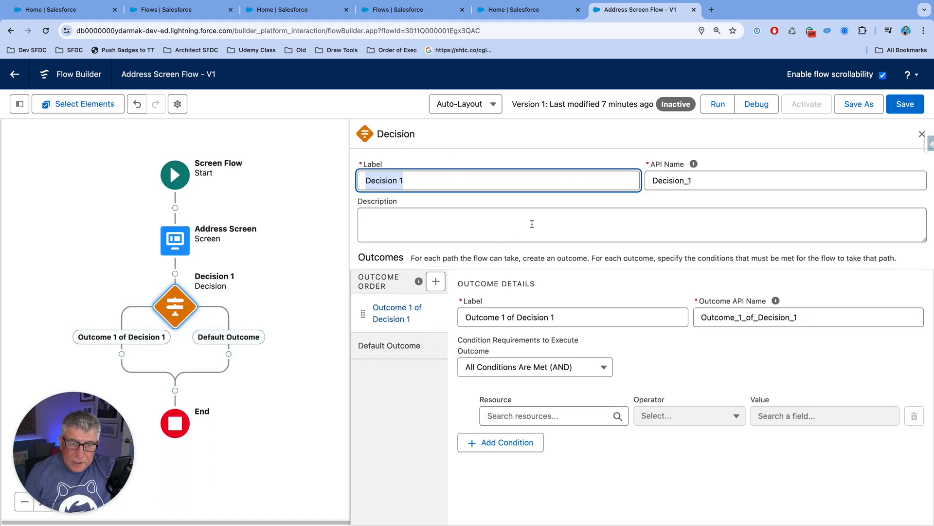
Step: Set the resource of the first outcome's condition to the Address component's City Value
{"action": "left_click", "coordinate": [504, 413]}
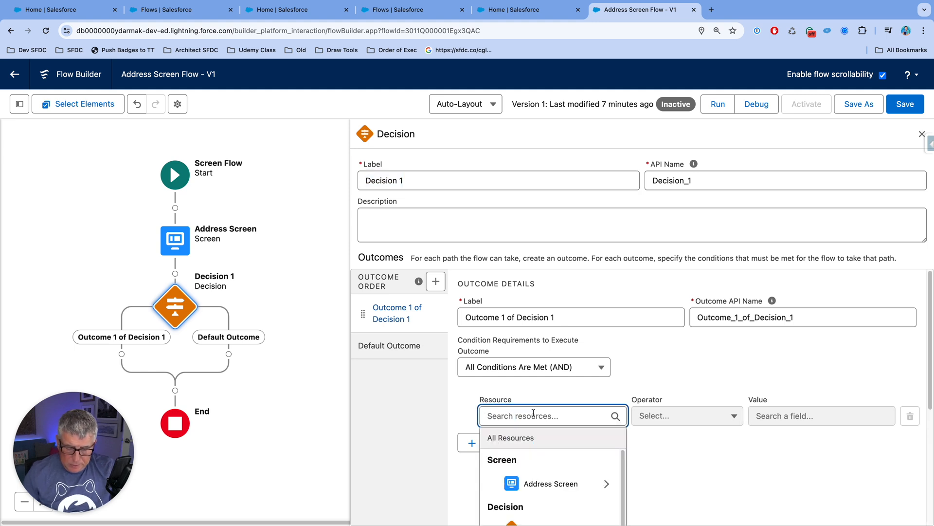
{"action": "type", "text": "st"}
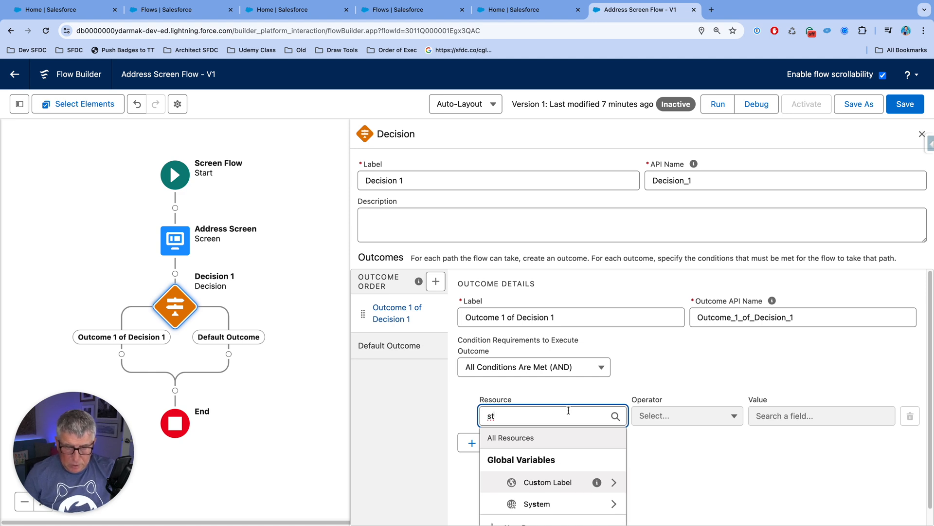
{"action": "left_click", "coordinate": [488, 399]}
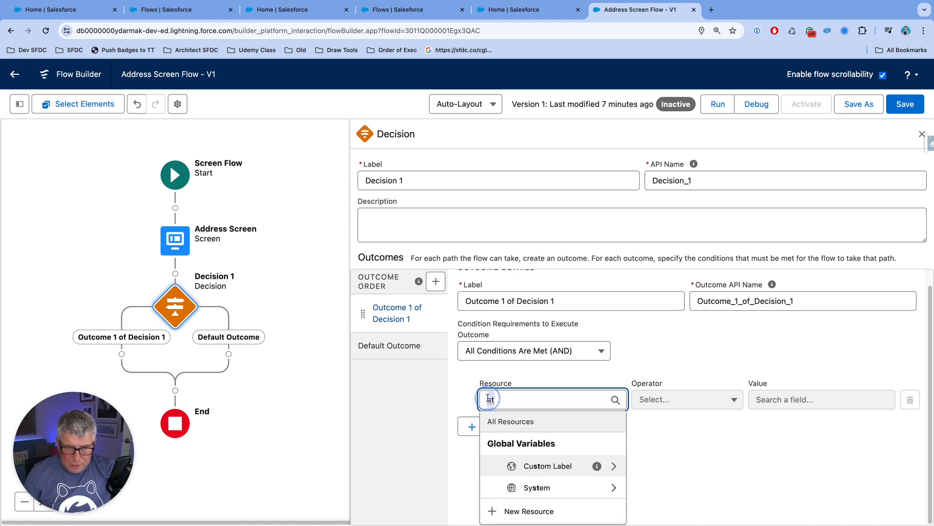
{"action": "type", "text": "add"}
{"action": "left_click", "coordinate": [580, 482]}
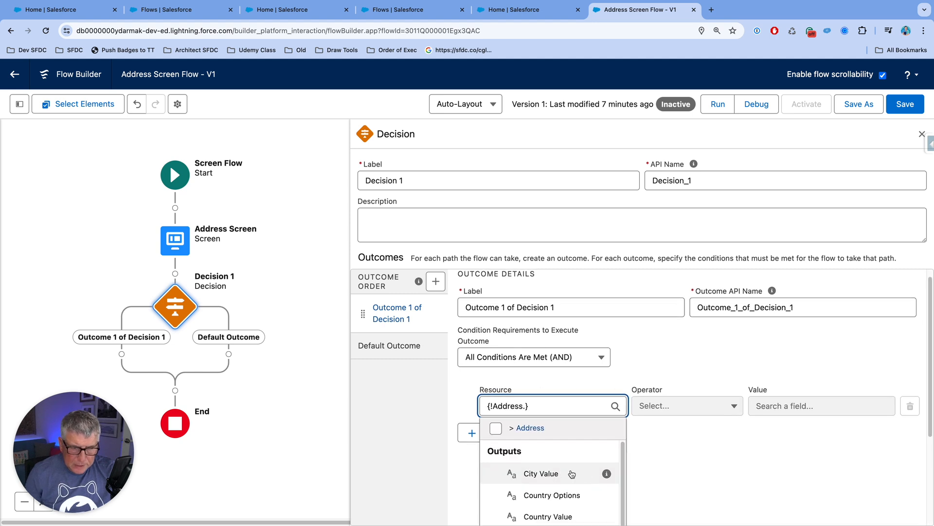
{"action": "left_click", "coordinate": [573, 473]}
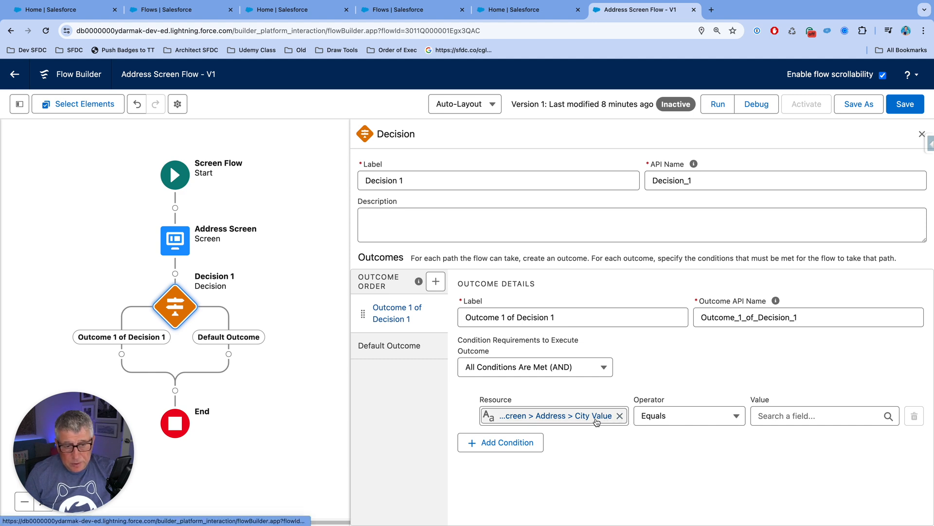
{"action": "left_click", "coordinate": [787, 416]}
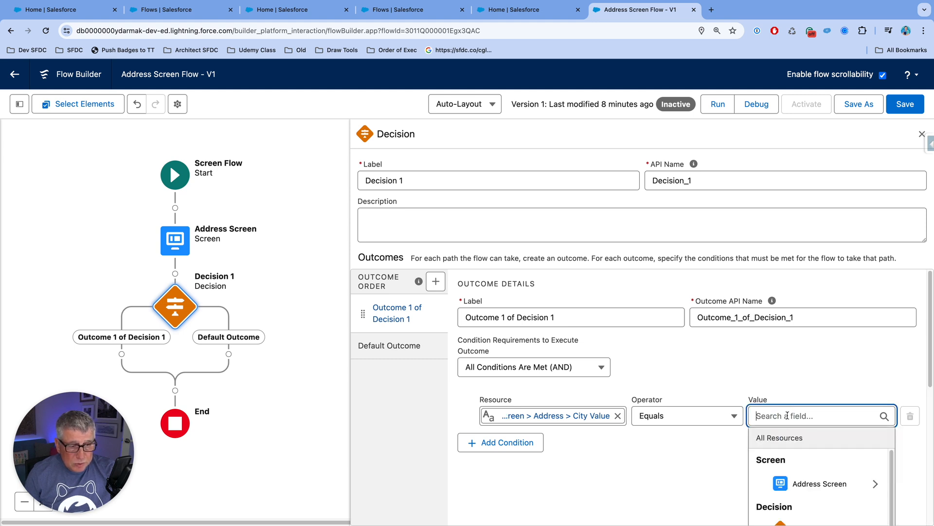
{"action": "type", "text": "emp"}
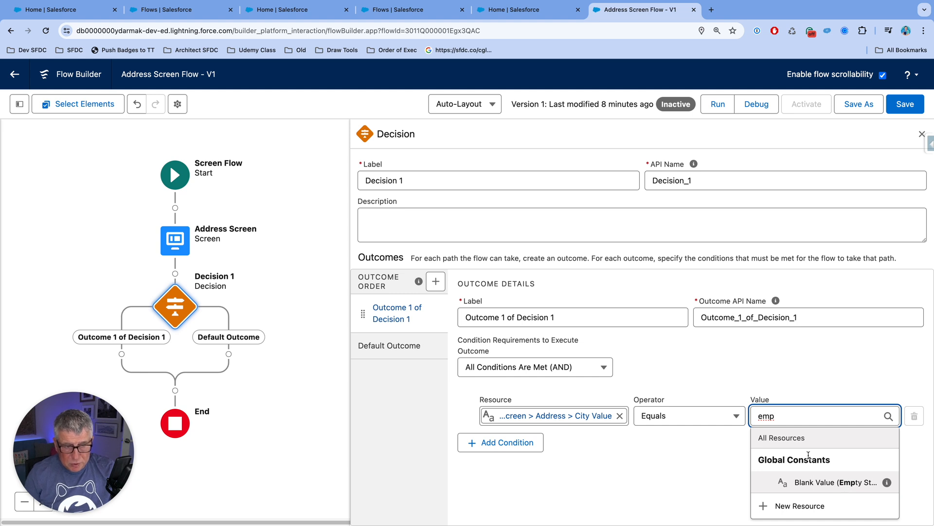
{"action": "left_click_drag", "start_coordinate": [780, 415], "coordinate": [742, 416]}
{"action": "key", "text": "BackSpace"}
{"action": "left_click", "coordinate": [733, 389]}
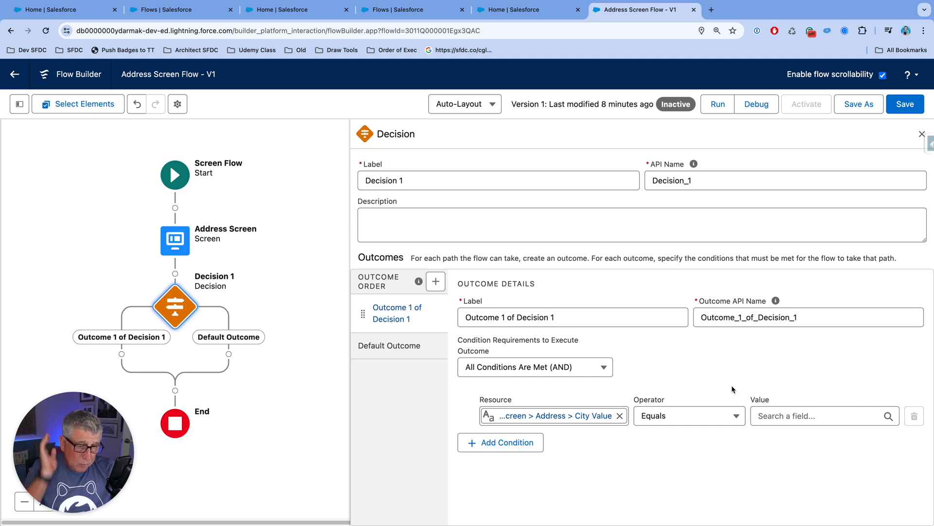
Step: Set the City Value condition to Is Blank with the value True, and close the Decision settings
{"action": "left_click", "coordinate": [735, 417]}
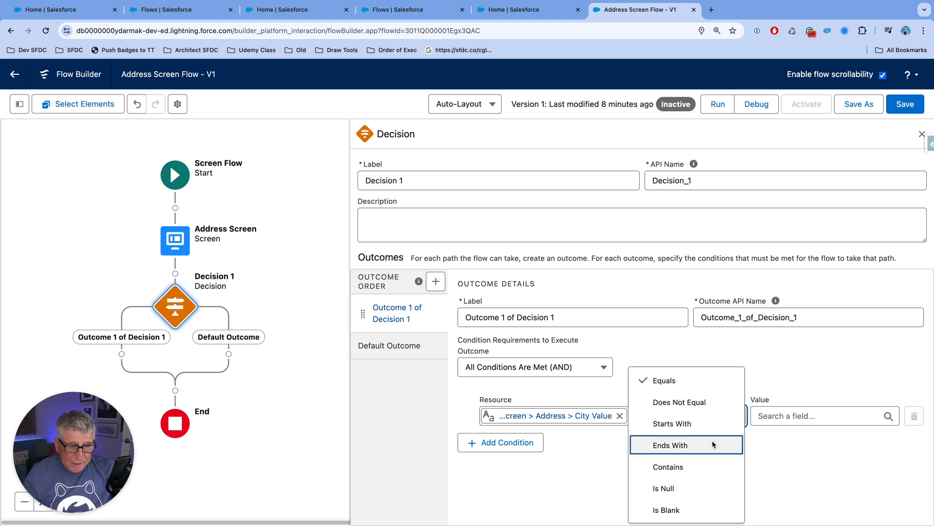
{"action": "left_click", "coordinate": [669, 510]}
{"action": "left_click", "coordinate": [771, 416]}
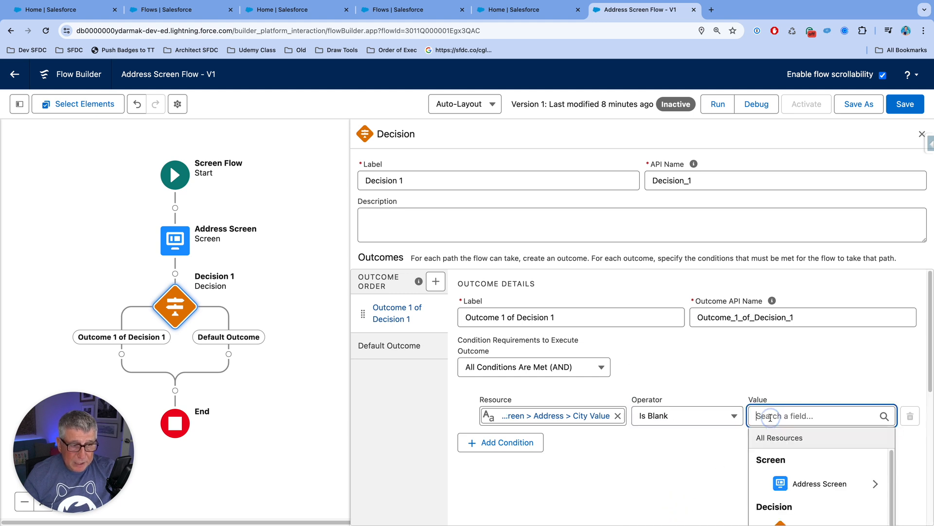
{"action": "type", "text": "Tru"}
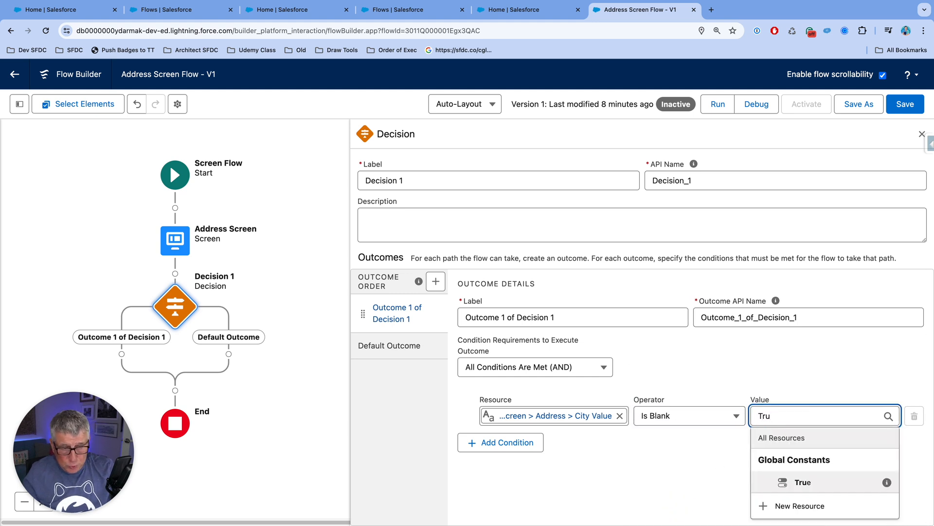
{"action": "left_click", "coordinate": [804, 479]}
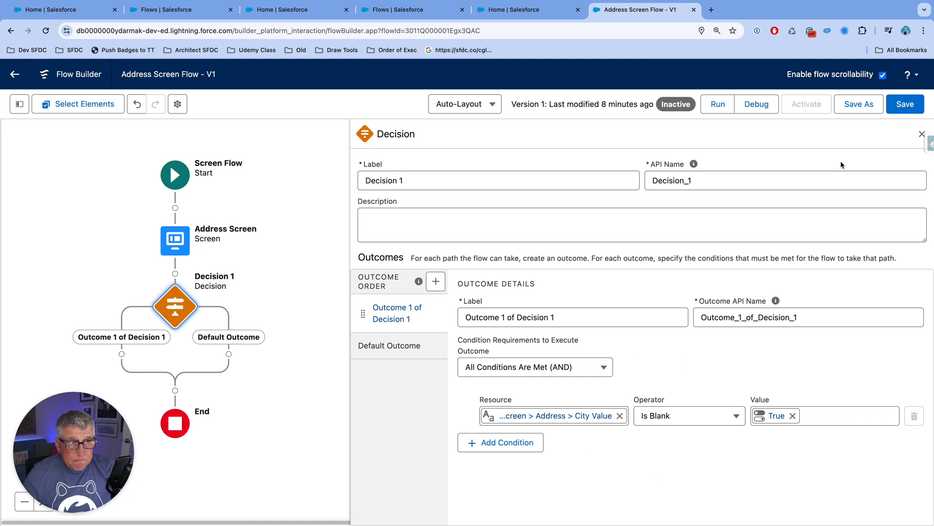
{"action": "left_click", "coordinate": [922, 134]}
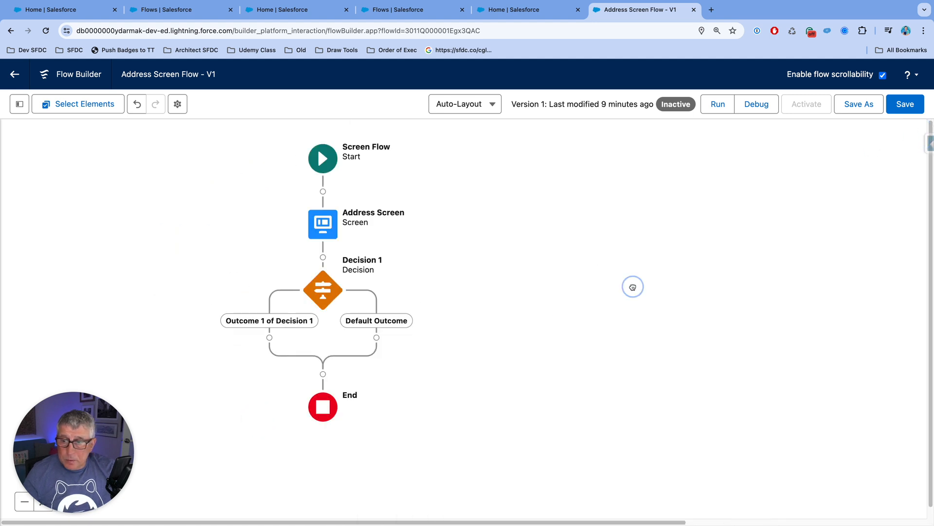
Step: Look up the Transform element for the Outcome 1 path without adding it, and save the flow
{"action": "left_click", "coordinate": [351, 317]}
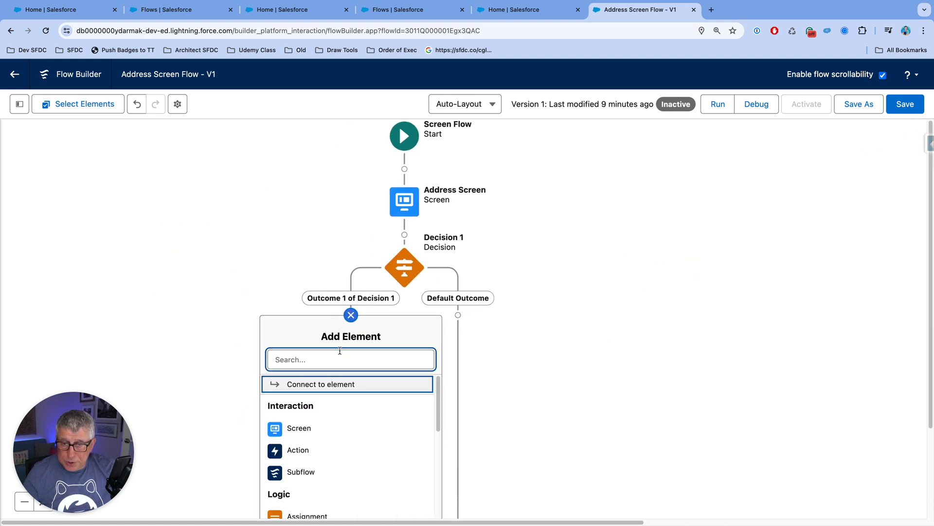
{"action": "type", "text": "tra"}
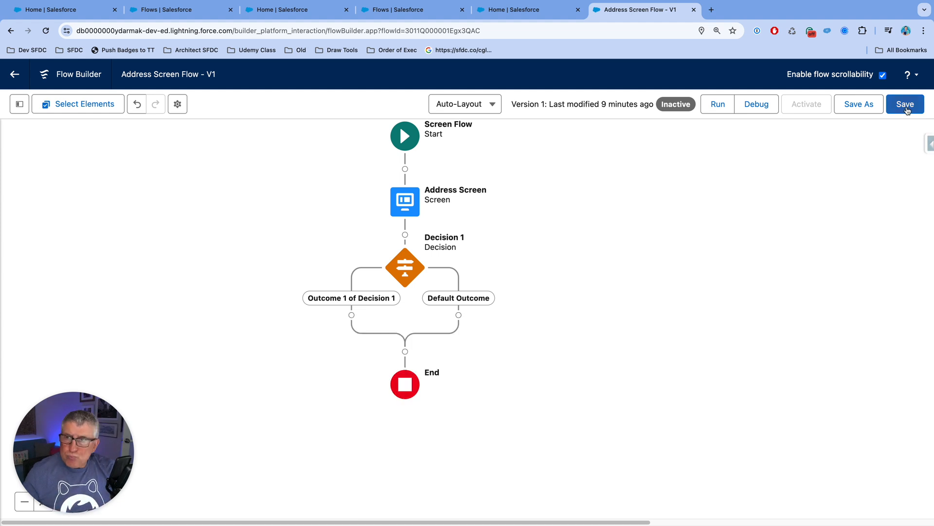
{"action": "left_click", "coordinate": [906, 104]}
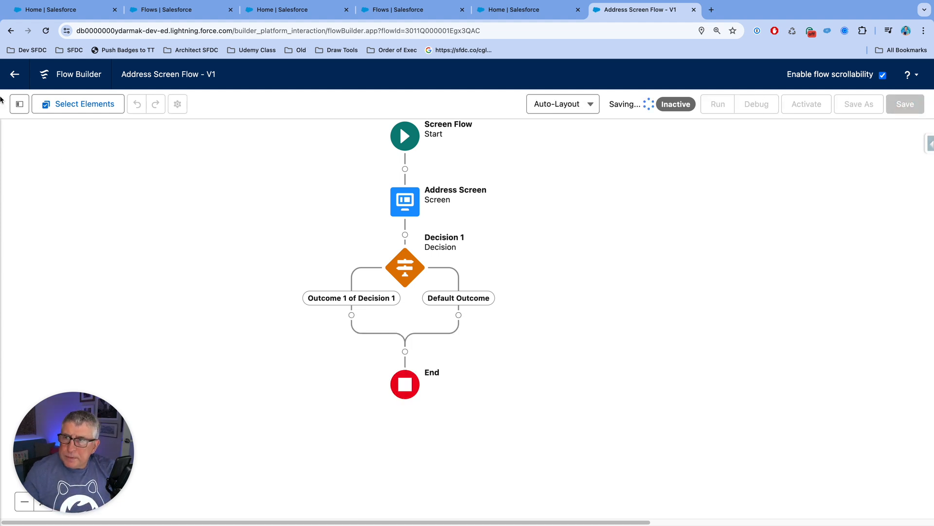
Step: Return to the flows list and start a new flow from scratch, up to choosing its type
{"action": "left_click", "coordinate": [16, 77]}
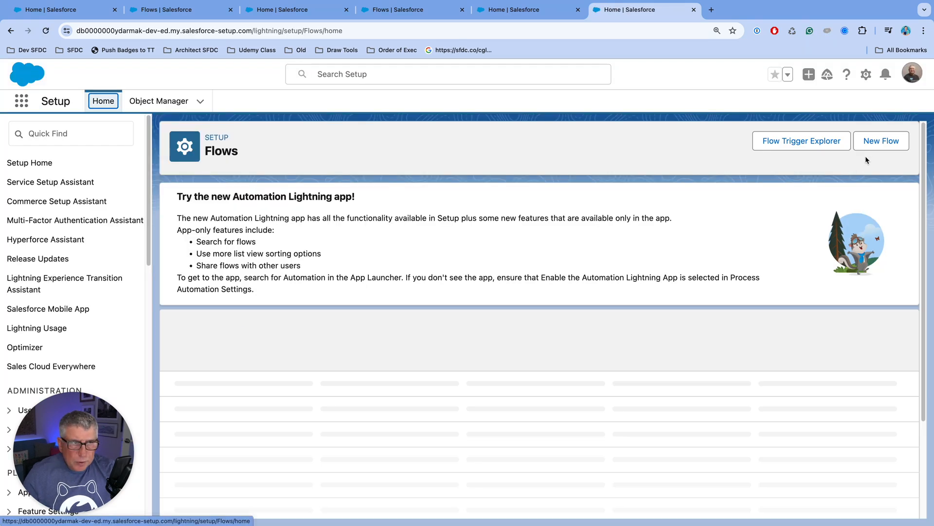
{"action": "left_click", "coordinate": [871, 152]}
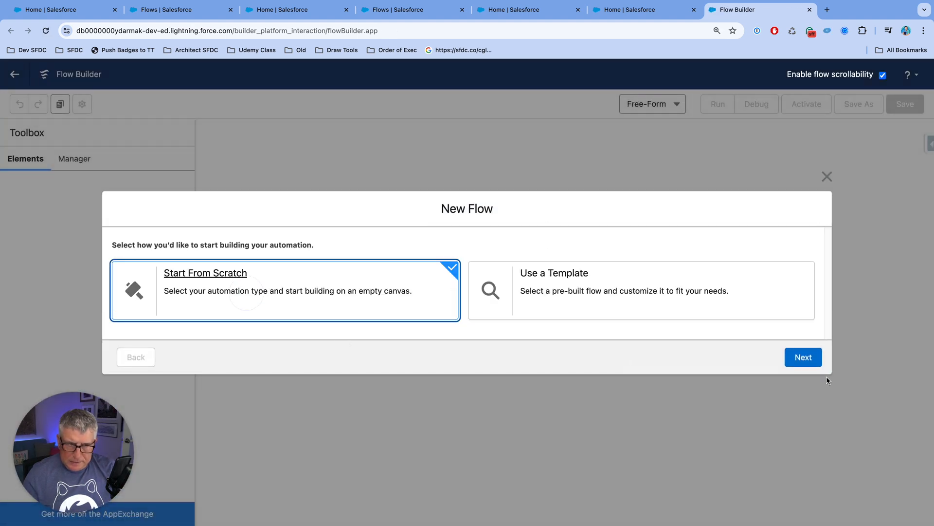
{"action": "left_click", "coordinate": [811, 357]}
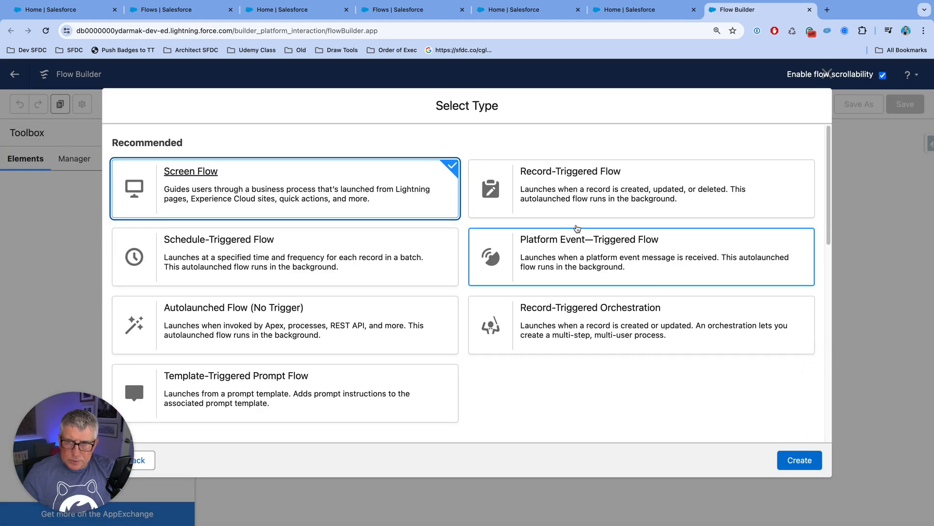